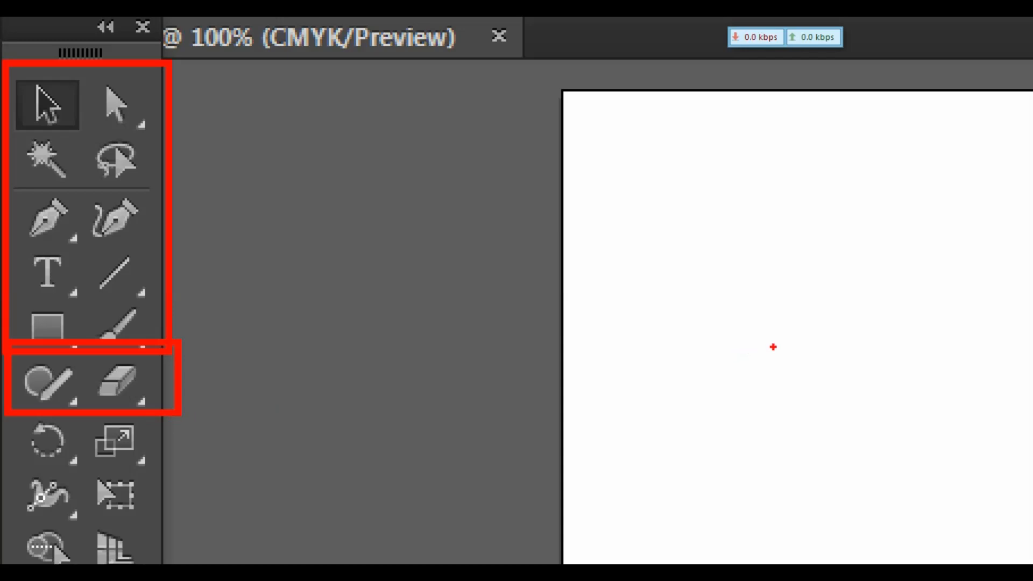
click(51, 383)
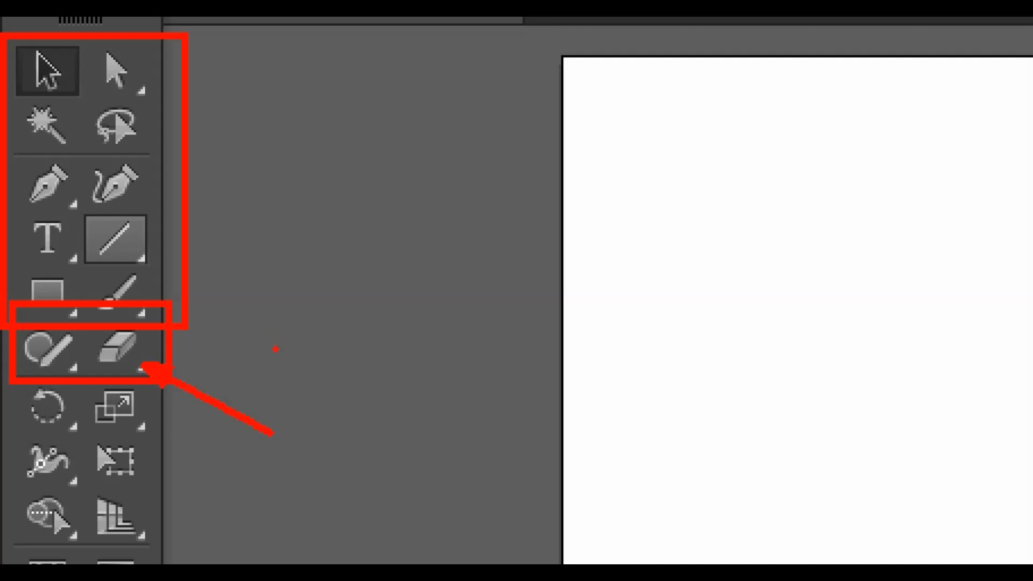
click(48, 350)
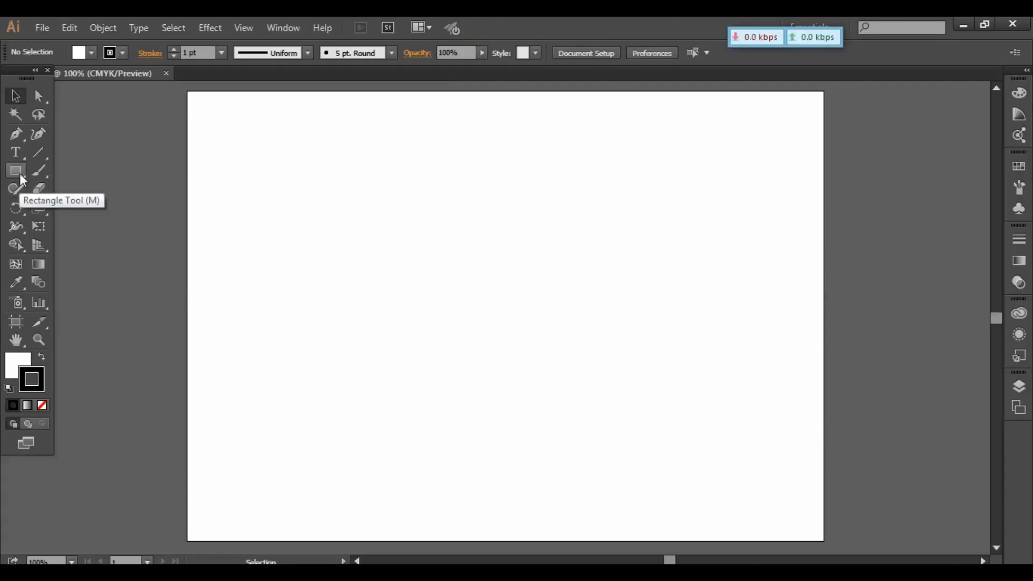
- Draw a long, thin horizontal rounded rectangle across the upper part of the artboard as the key's shaft
click(20, 172)
drag(20, 174, 115, 188)
drag(330, 183, 704, 203)
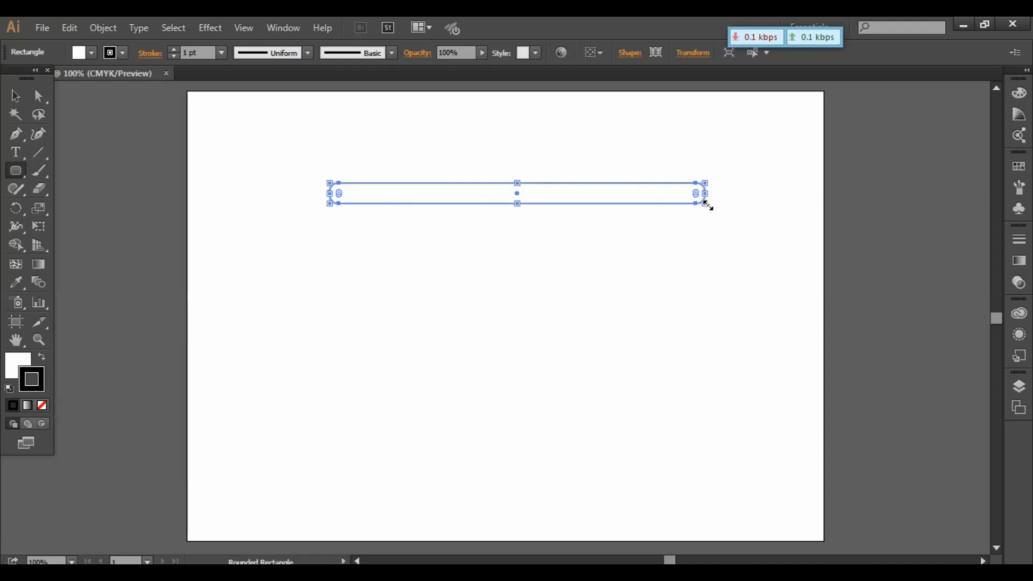
- Draw six rectangles of varying sizes as key teeth over the shaft's upper edge, one of them stacked on the widest tooth
drag(17, 174, 76, 169)
drag(357, 166, 385, 193)
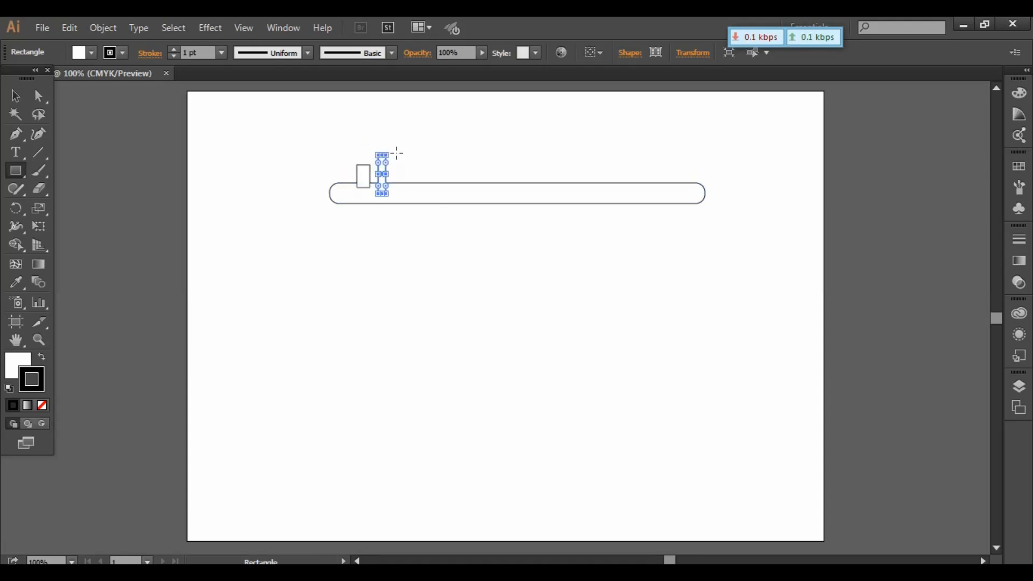
mouse_move(397, 155)
mouse_down()
mouse_move(457, 189)
mouse_move(439, 161)
mouse_move(478, 188)
mouse_up()
mouse_move(487, 146)
mouse_down()
mouse_move(494, 183)
mouse_move(514, 187)
mouse_move(502, 162)
mouse_up()
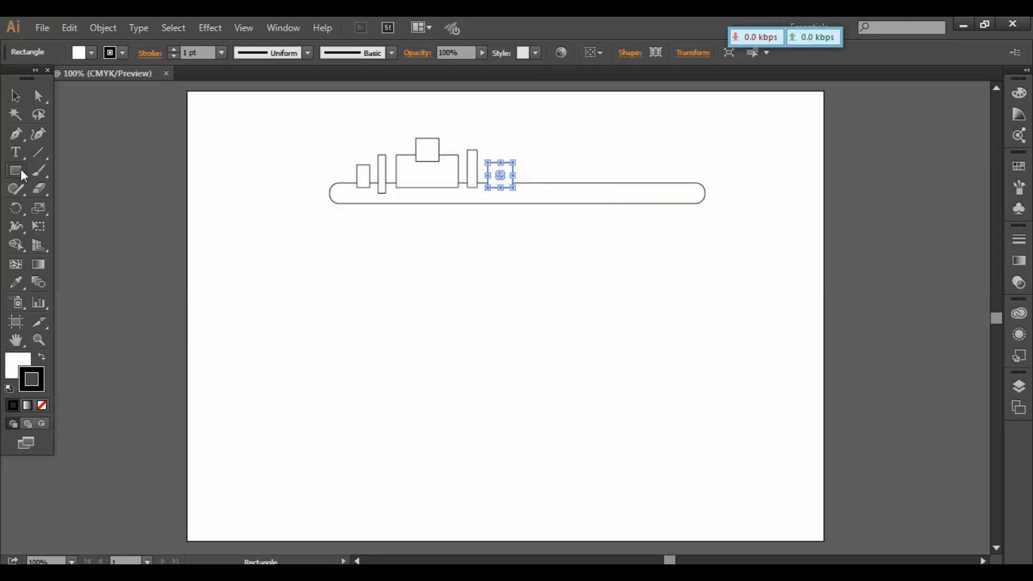
- Draw a large circle over the shaft's right end as the key's head, with a small circle inside near its right edge
drag(15, 170, 59, 171)
drag(684, 150, 792, 256)
key(v)
drag(754, 207, 786, 188)
click(605, 298)
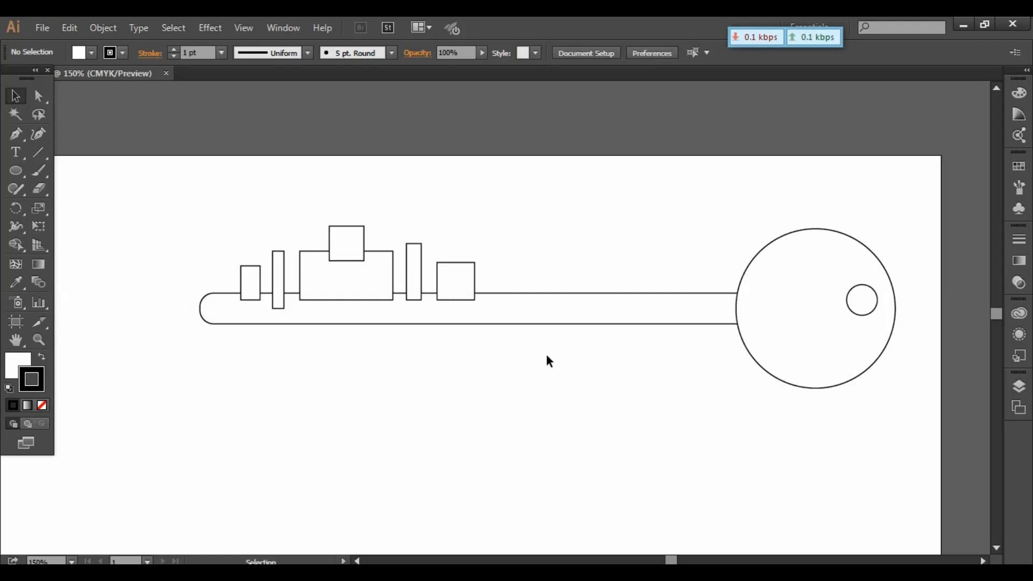
- Draw a large rectangle below the key and three smaller rectangles overlapping its upper right, lower left and top edge
drag(512, 376, 598, 257)
key(m)
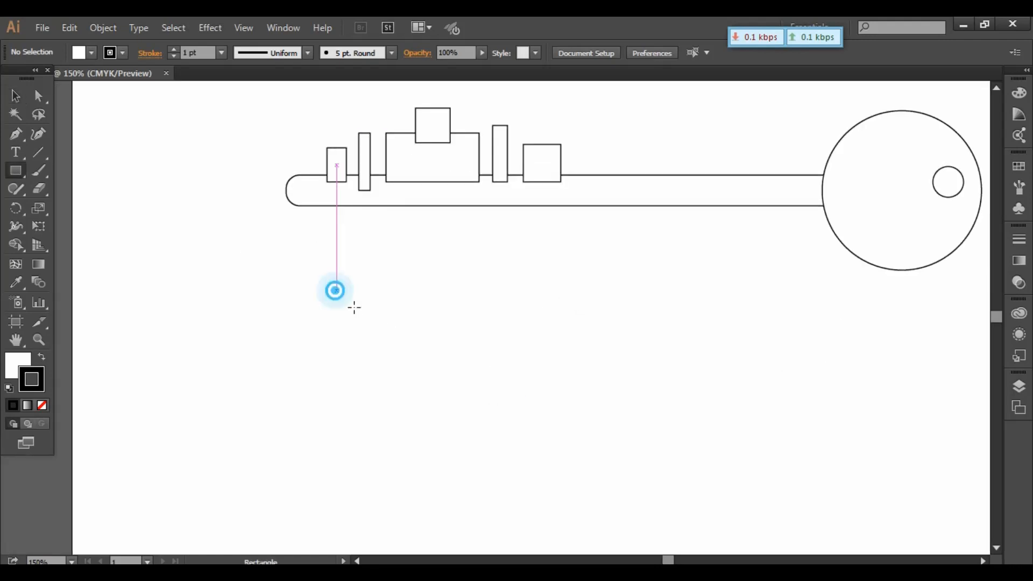
drag(336, 291, 500, 391)
drag(450, 250, 549, 335)
drag(309, 322, 407, 418)
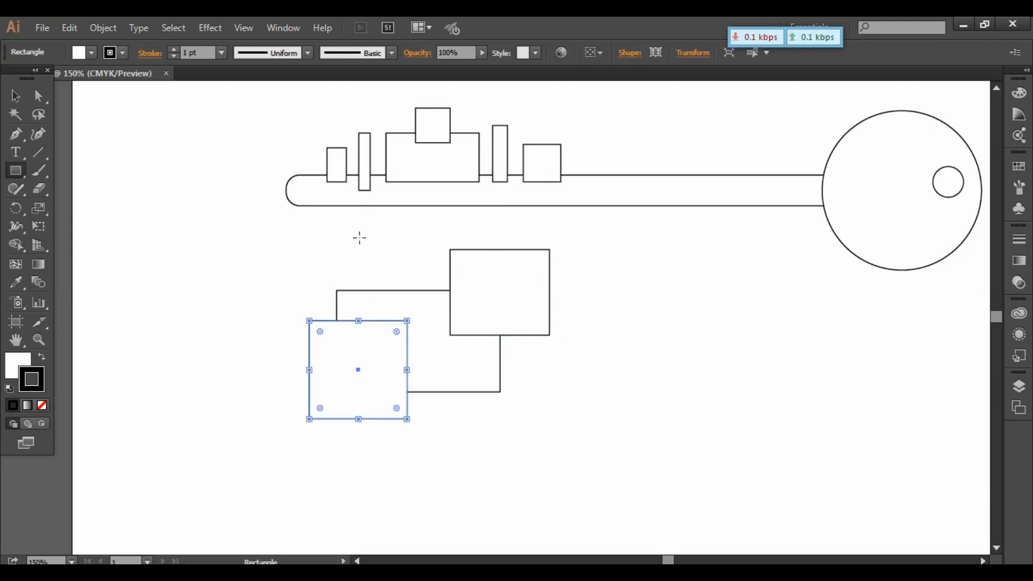
drag(358, 238, 432, 316)
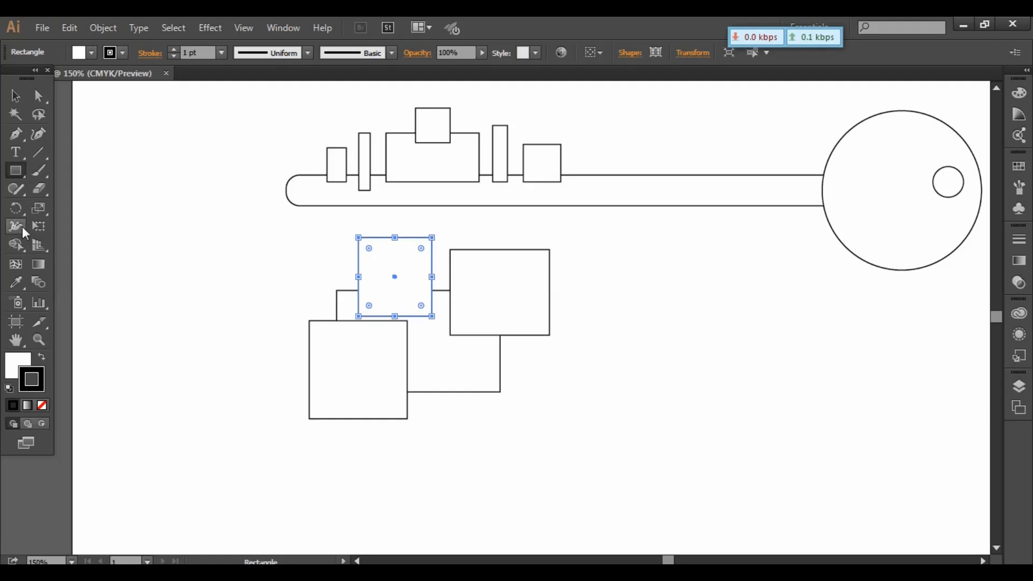
- Merge the key's teeth, shaft and round head into one outline with the Shaper tool, keeping the small circle
click(17, 193)
click(15, 188)
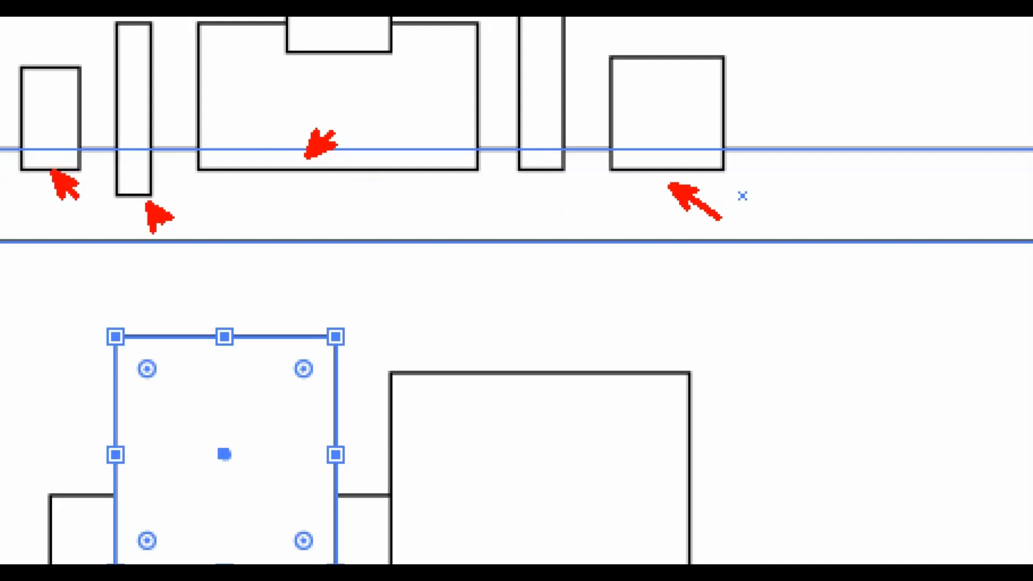
click(292, 144)
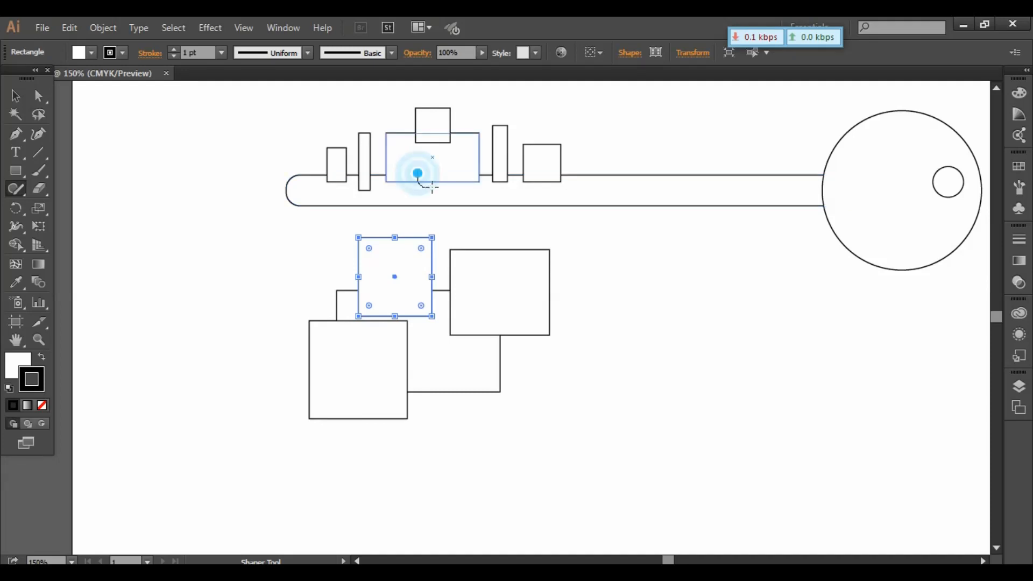
mouse_move(432, 185)
mouse_down()
mouse_move(455, 191)
mouse_move(466, 165)
mouse_move(438, 171)
mouse_move(500, 181)
mouse_up()
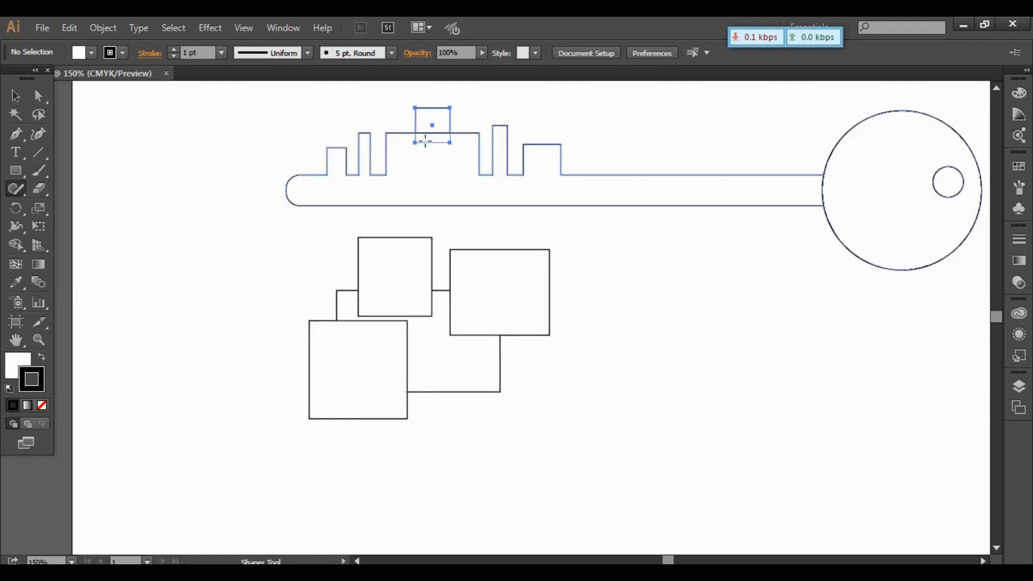
mouse_move(426, 135)
mouse_down()
mouse_move(417, 145)
mouse_move(439, 130)
mouse_move(430, 137)
mouse_up()
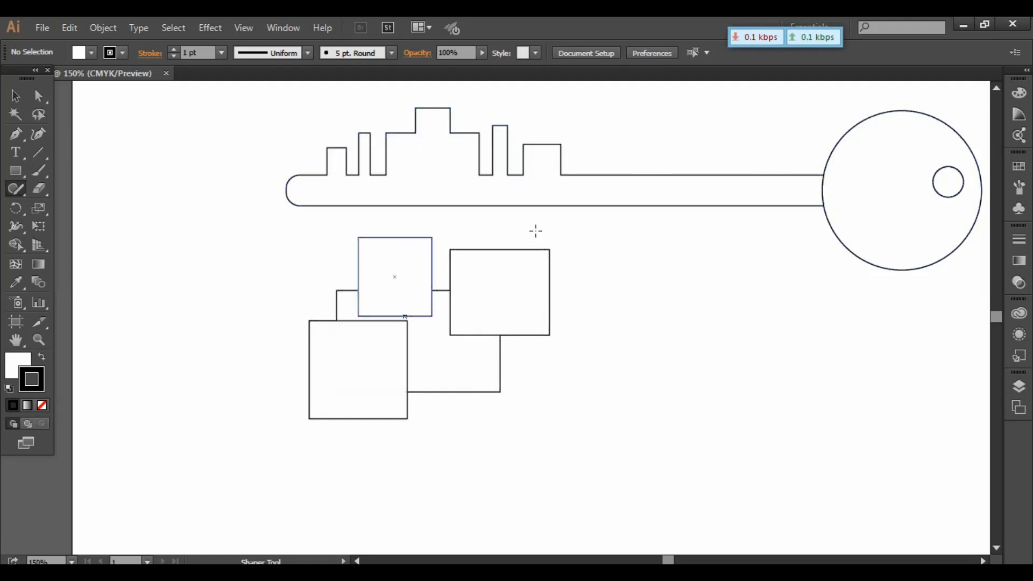
mouse_move(796, 190)
mouse_down()
mouse_move(852, 195)
mouse_move(834, 182)
mouse_move(860, 168)
mouse_up()
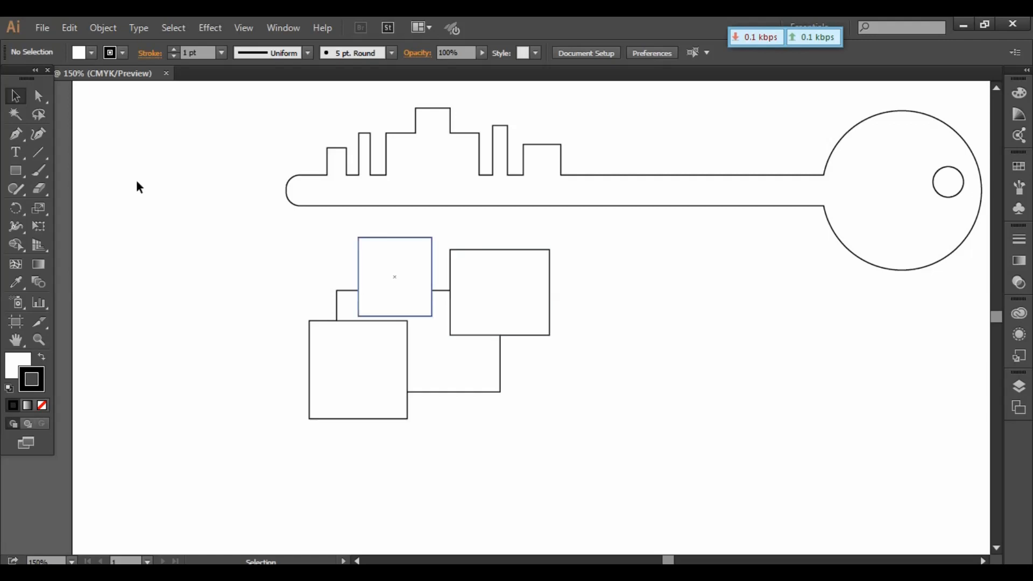
- Merge the four overlapping rectangles below the key into a single outline with the Shaper tool
click(13, 189)
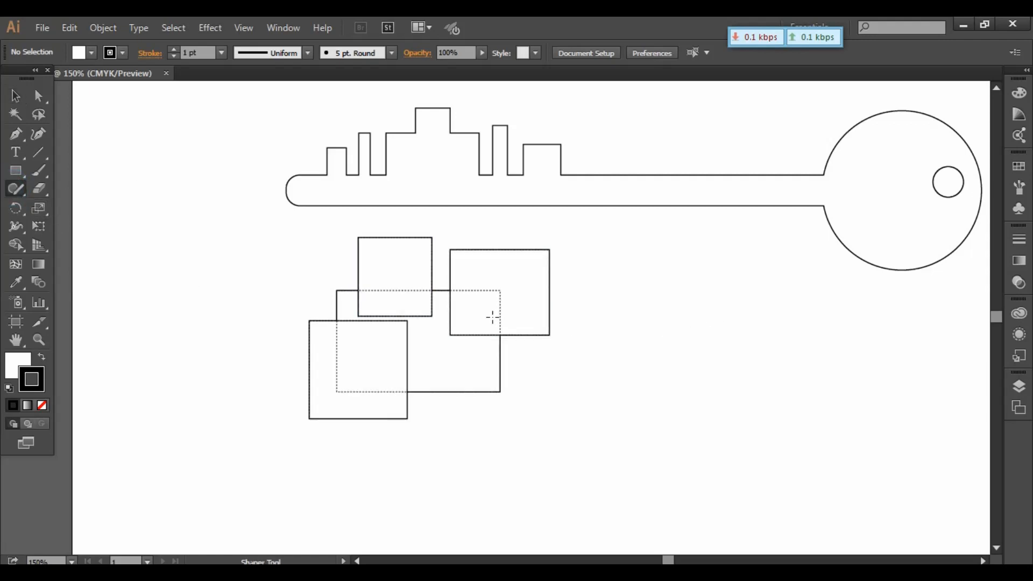
mouse_move(468, 311)
mouse_down()
mouse_move(392, 305)
mouse_move(411, 371)
mouse_move(353, 317)
mouse_up()
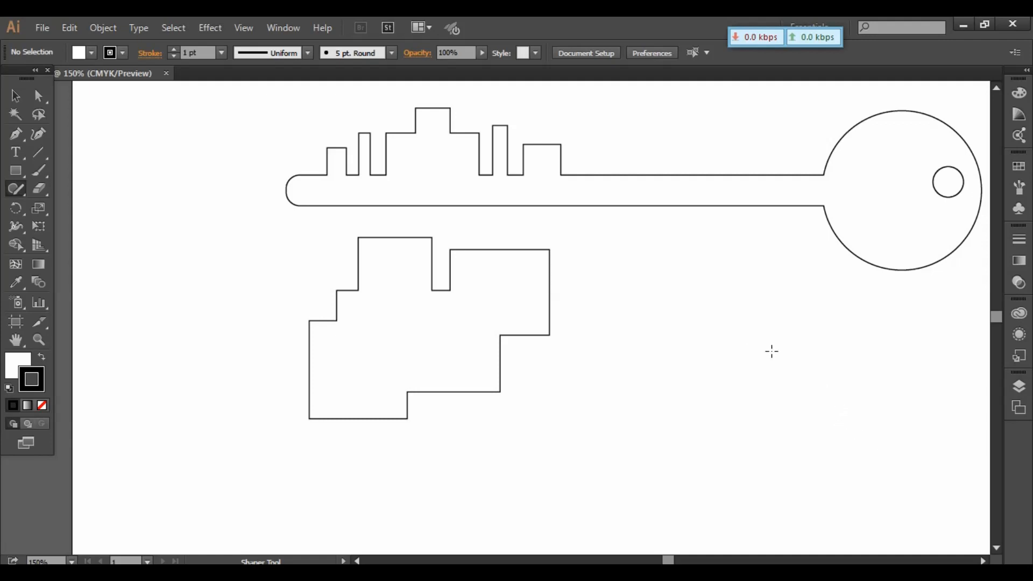
- Sketch a tilted ellipse below the key's head and a hexagon beside the merged rectangles with the Shaper tool
mouse_move(753, 317)
mouse_down()
mouse_move(796, 325)
mouse_move(802, 423)
mouse_move(748, 331)
mouse_up()
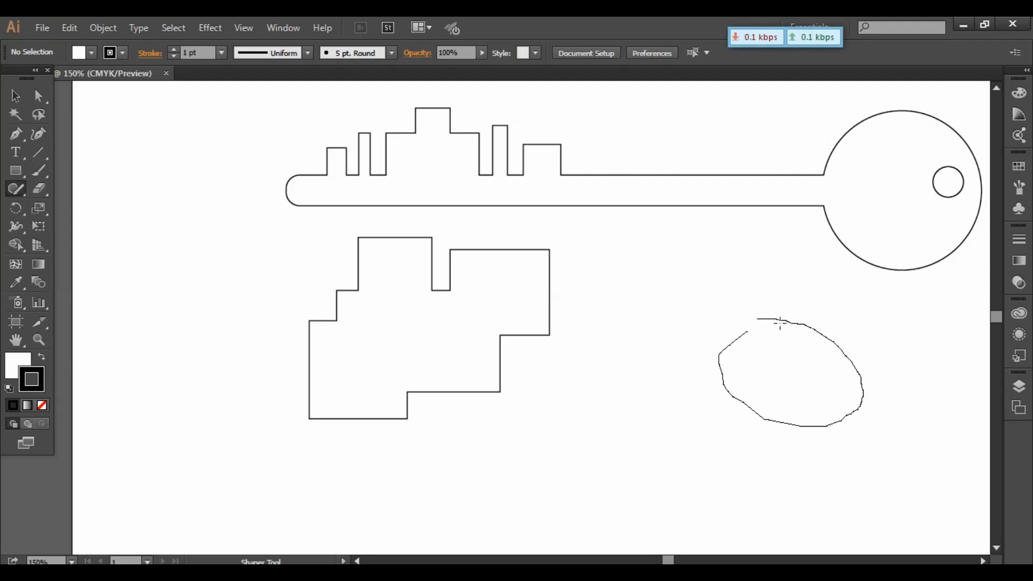
drag(852, 391, 854, 392)
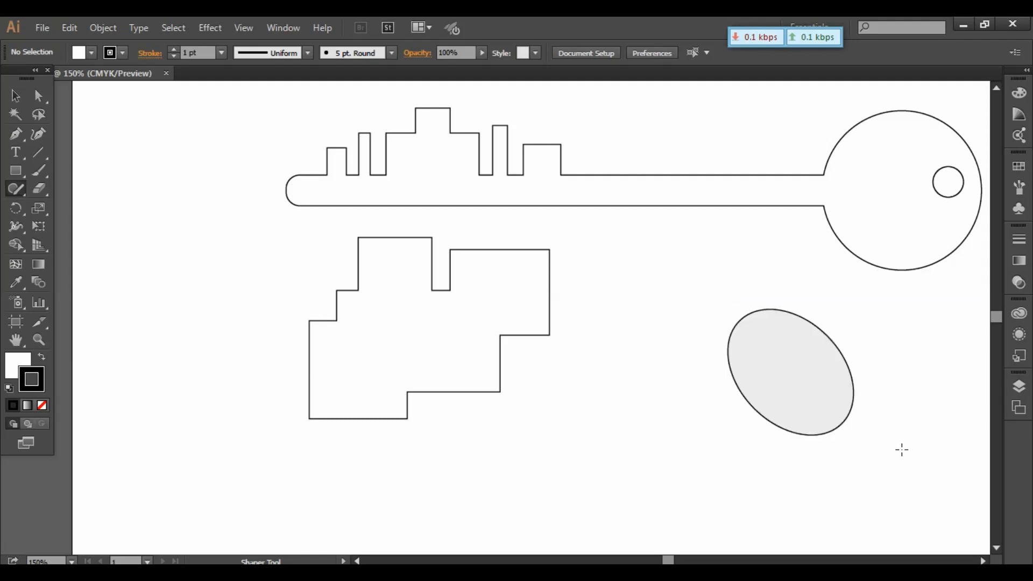
mouse_move(590, 246)
mouse_down()
mouse_move(692, 252)
mouse_move(703, 321)
mouse_up()
mouse_move(700, 362)
mouse_down()
mouse_move(607, 372)
mouse_move(587, 301)
mouse_up()
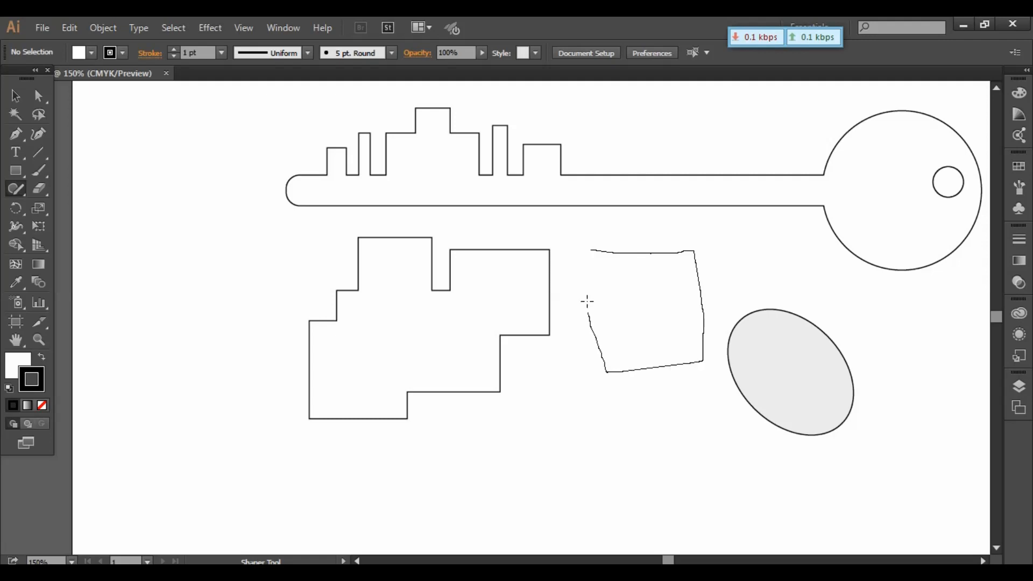
drag(592, 250, 607, 257)
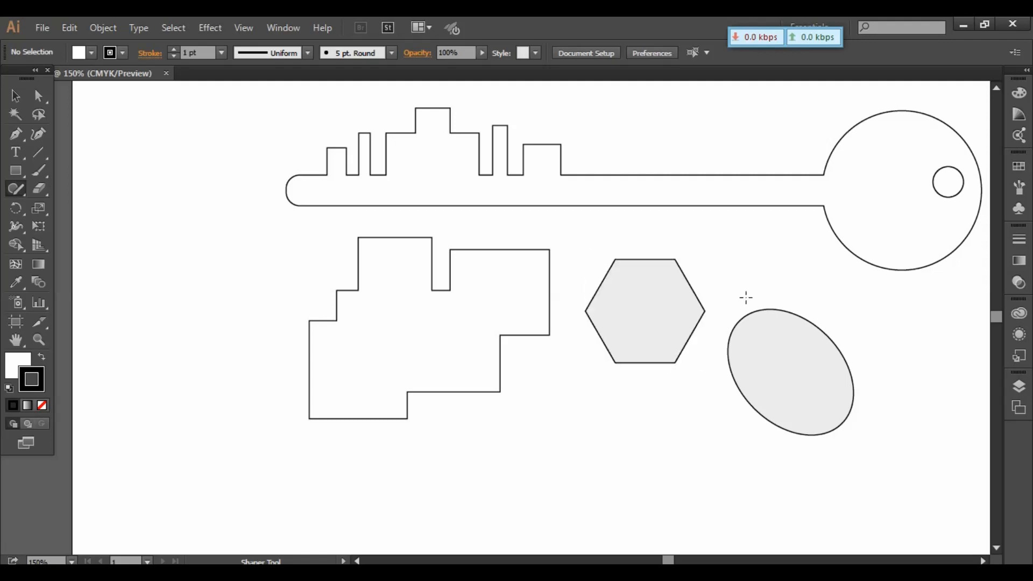
- Sketch a large rectangle and a wide ellipse to its left in the artboard's lower part with the Shaper tool
scroll(670, 280, down, 6)
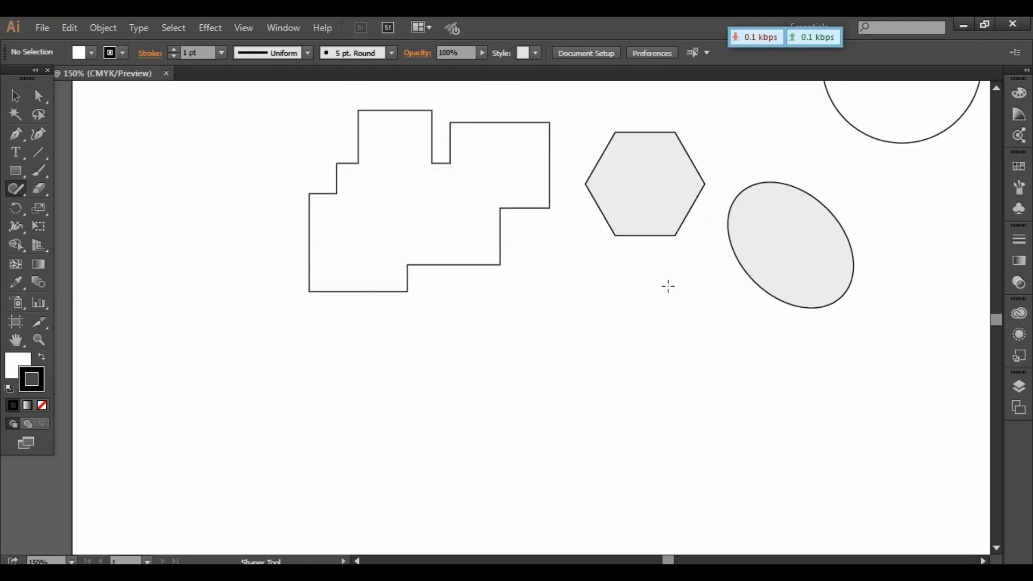
mouse_move(598, 280)
mouse_down()
mouse_move(789, 387)
mouse_move(747, 424)
mouse_move(617, 451)
mouse_up()
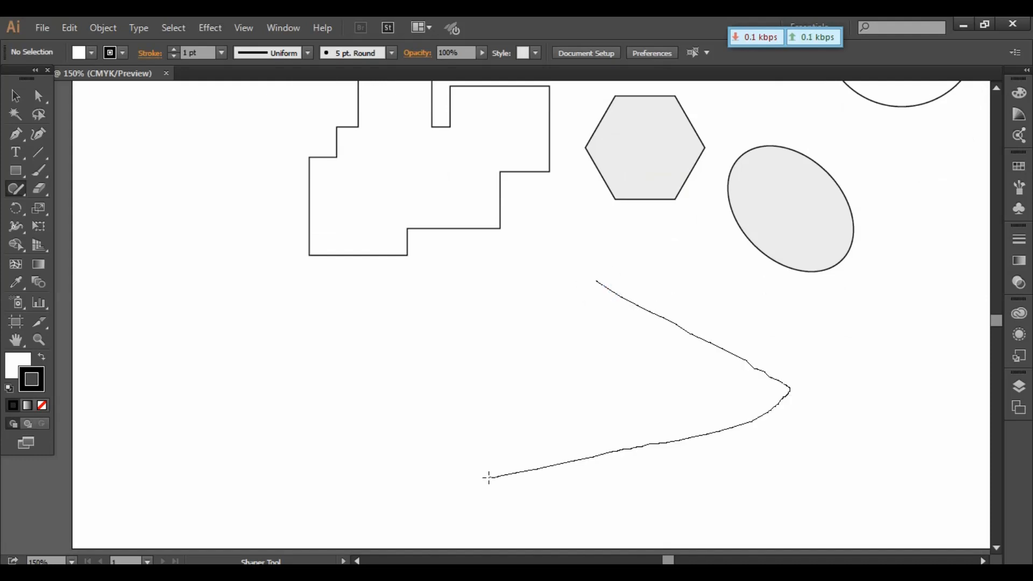
mouse_move(488, 478)
mouse_down()
mouse_move(490, 342)
mouse_move(620, 282)
mouse_up()
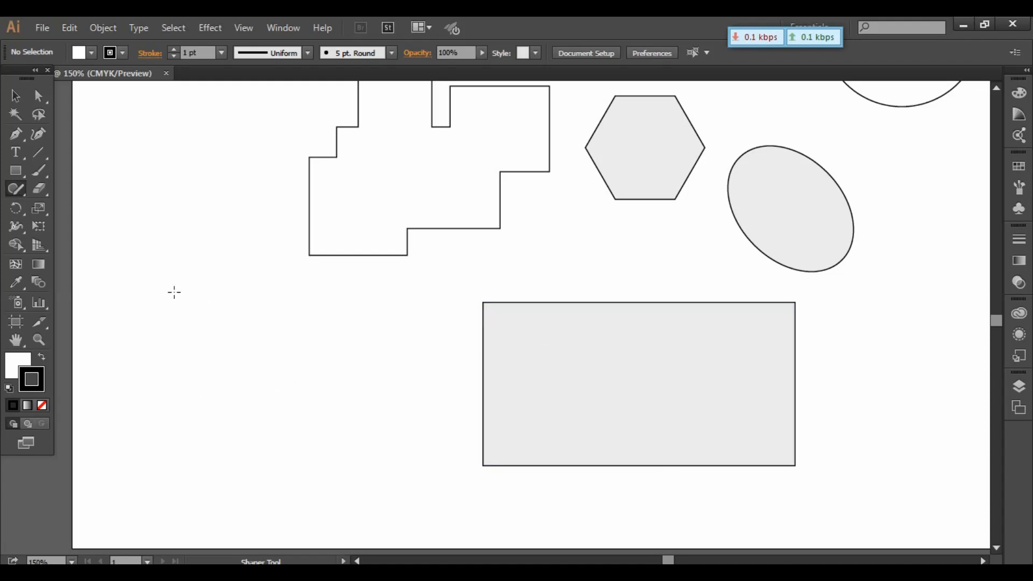
mouse_move(187, 293)
mouse_down()
mouse_move(245, 293)
mouse_move(350, 362)
mouse_move(348, 409)
mouse_move(208, 432)
mouse_move(153, 314)
mouse_move(190, 298)
mouse_move(242, 299)
mouse_up()
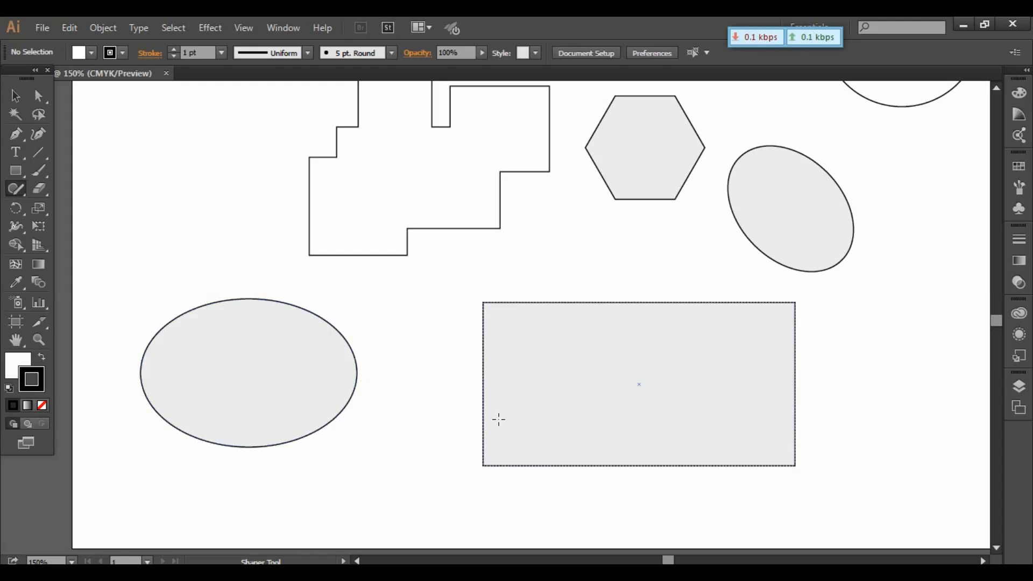
- Draw a closed freehand loop and an overlapping open loop left of the merged rectangles with the Pencil tool
scroll(499, 419, up, 5)
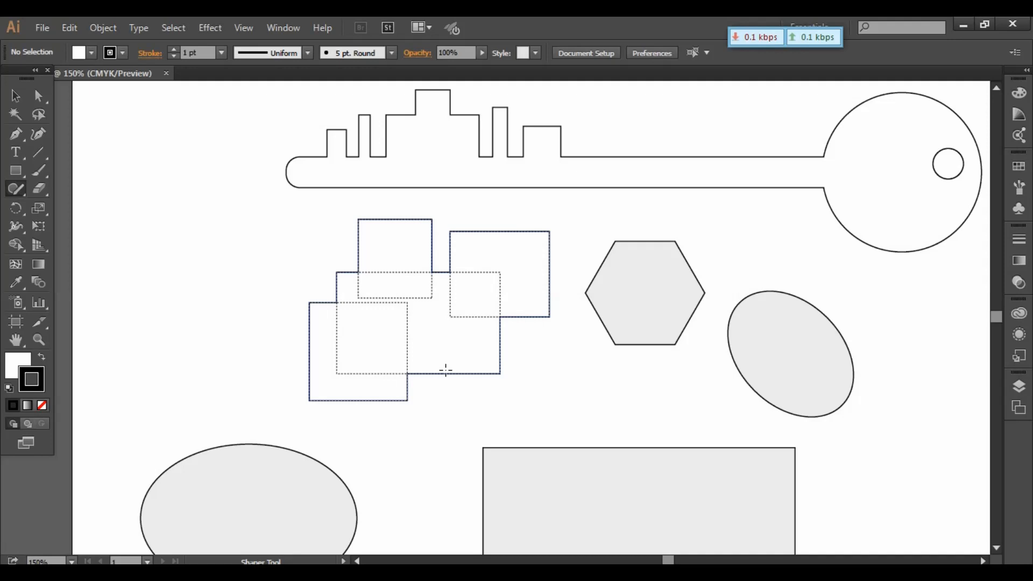
click(15, 188)
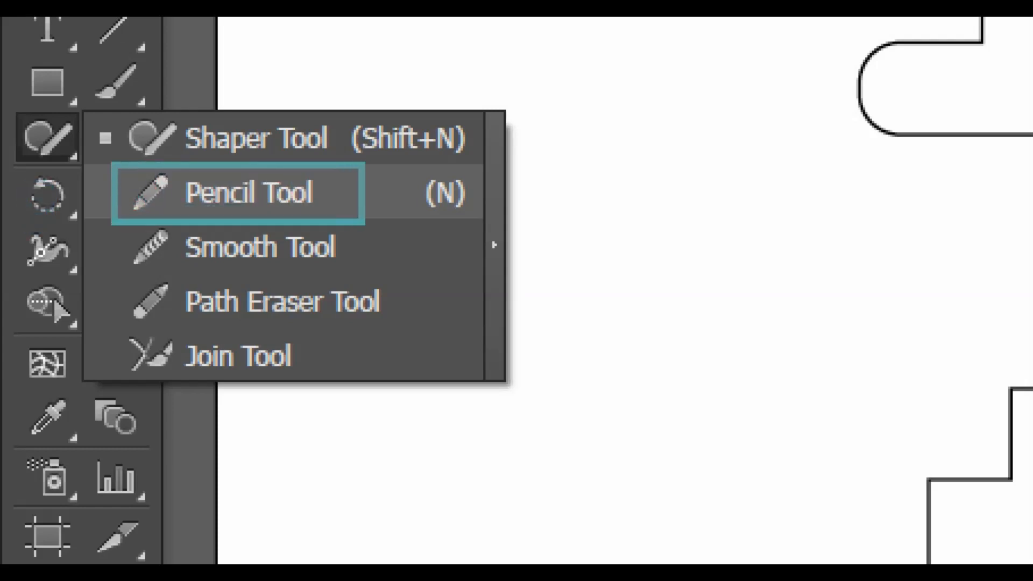
click(248, 192)
mouse_move(134, 180)
mouse_down()
mouse_move(185, 285)
mouse_move(103, 203)
mouse_move(131, 181)
mouse_up()
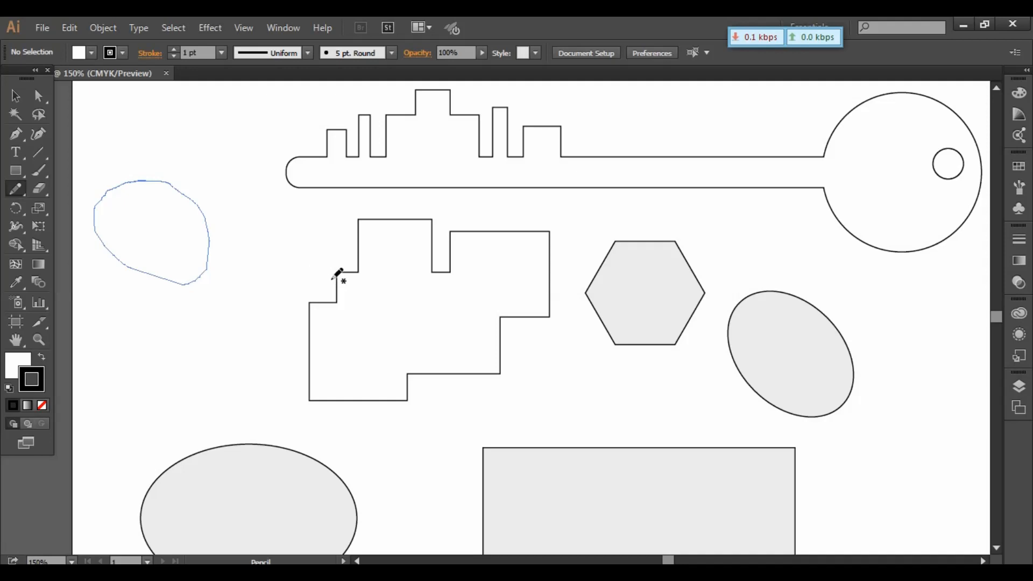
mouse_move(231, 226)
mouse_down()
mouse_move(277, 306)
mouse_move(273, 223)
mouse_up()
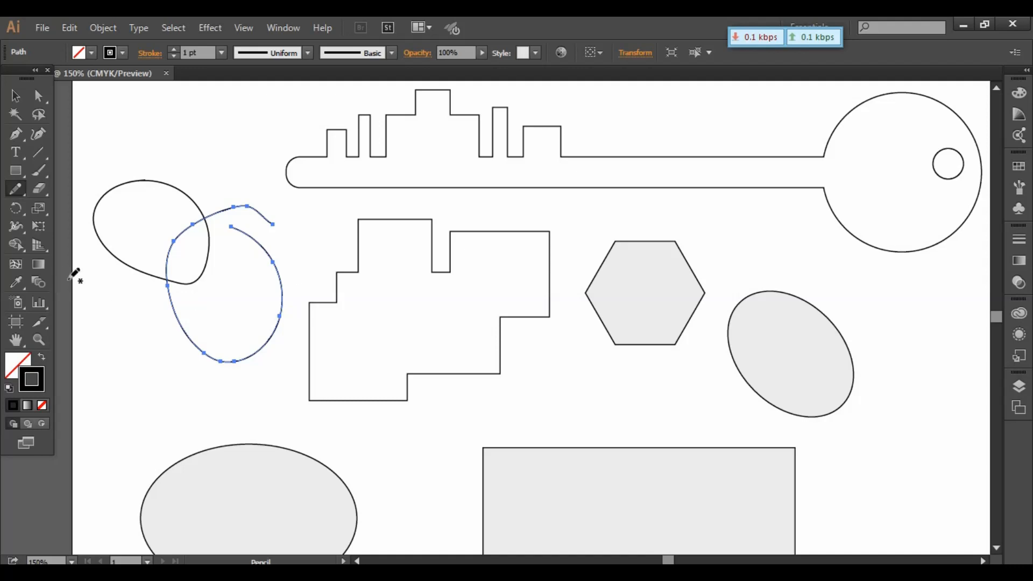
- Move all the artwork off the artboard to the left and return the view to 100%
click(21, 192)
key(ctrl)
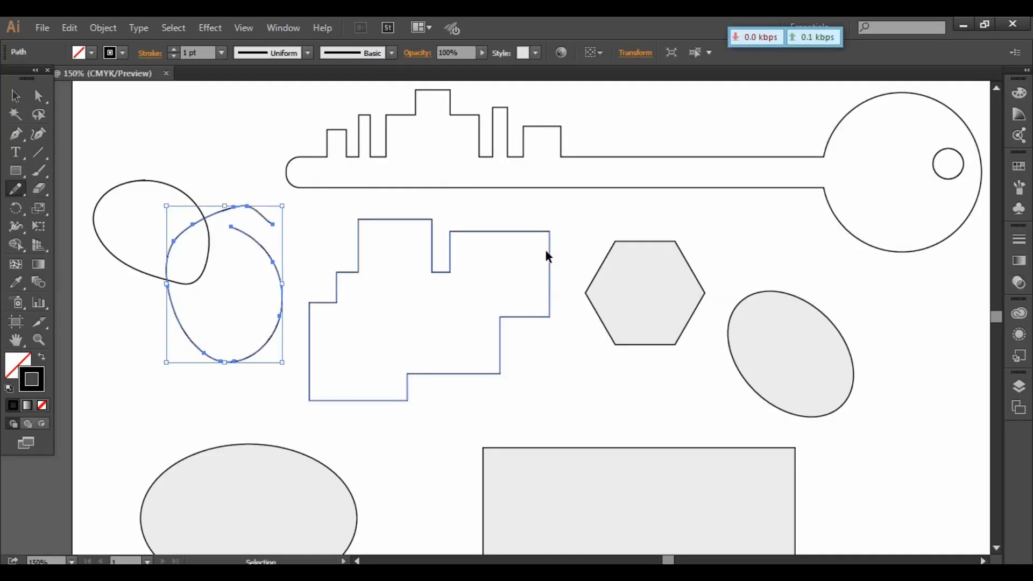
key(ctrl+minus)
key(ctrl+minus)
key(ctrl+minus)
key(ctrl)
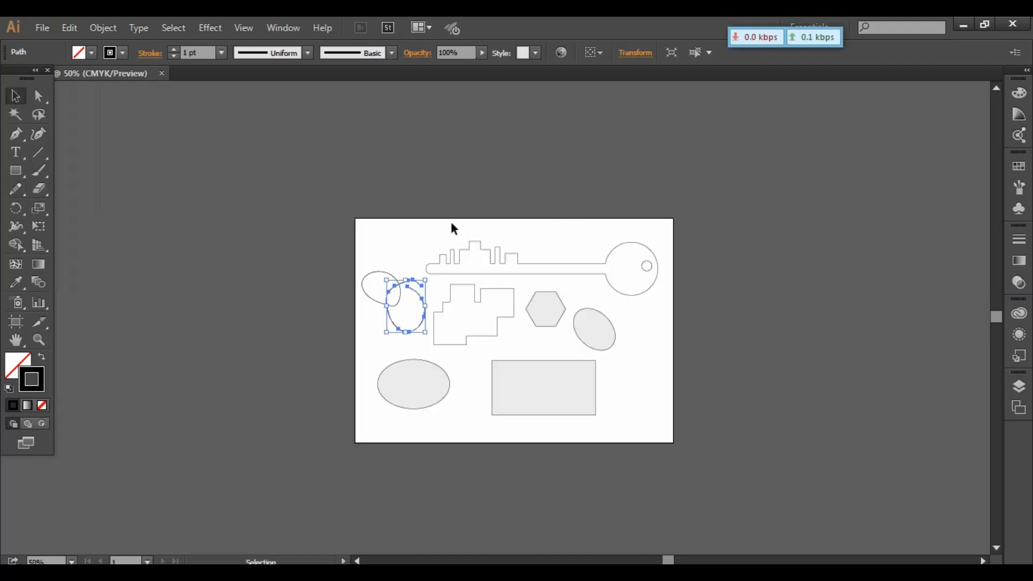
drag(337, 205, 705, 425)
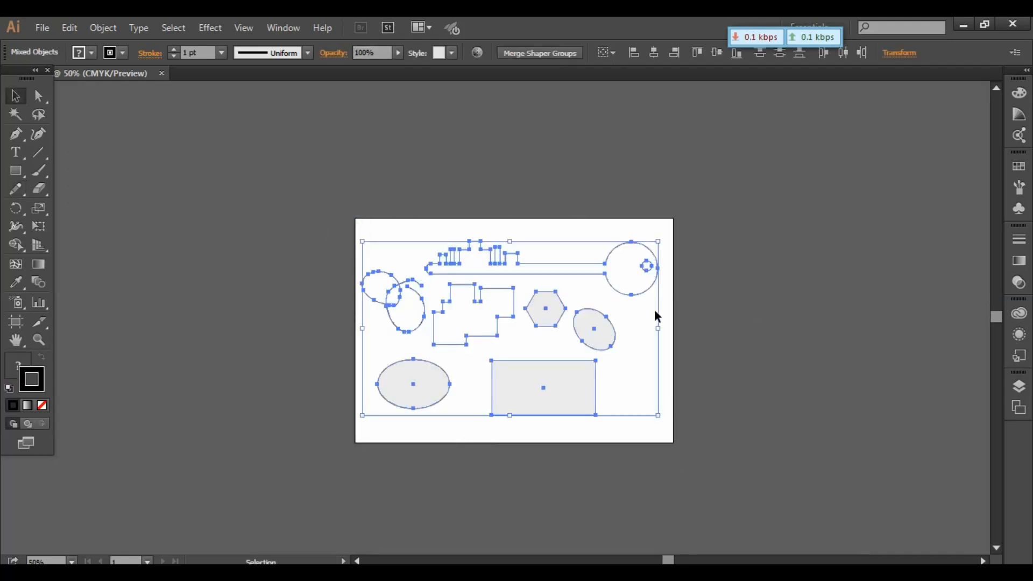
drag(651, 268, 461, 292)
click(579, 197)
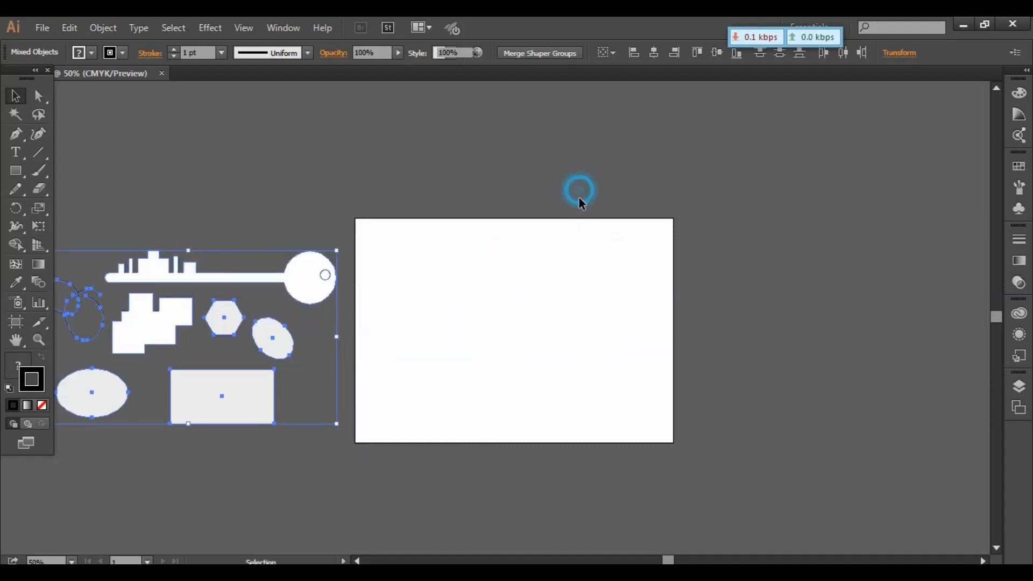
key(ctrl+1)
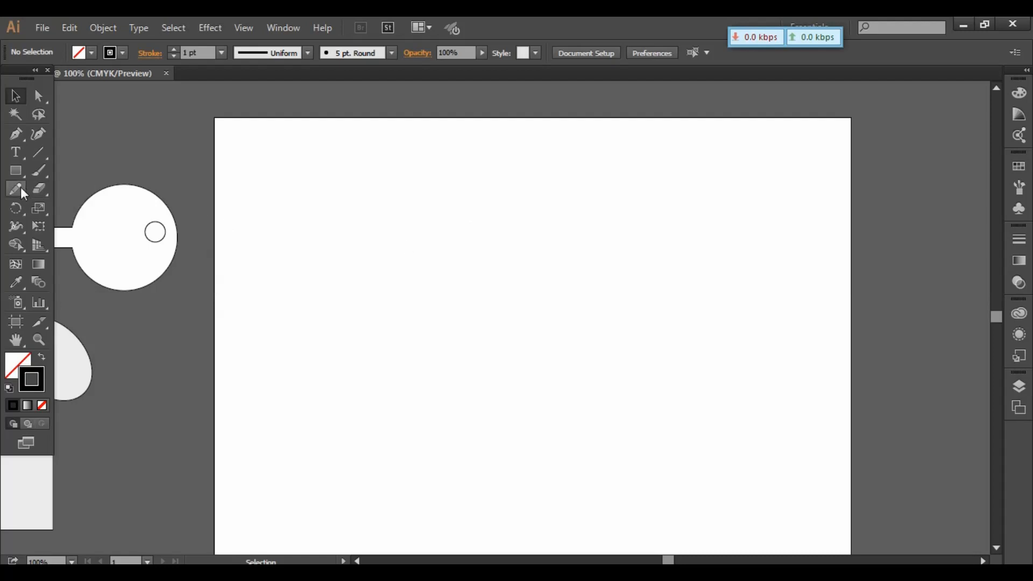
- Draw a zigzag path running diagonally down across the empty artboard with the Pencil tool
mouse_move(21, 187)
mouse_down()
mouse_move(158, 223)
mouse_move(101, 209)
mouse_up()
mouse_move(323, 204)
mouse_down()
mouse_move(389, 201)
mouse_move(371, 253)
mouse_move(422, 267)
mouse_move(407, 290)
mouse_move(453, 280)
mouse_move(439, 336)
mouse_move(509, 318)
mouse_move(495, 395)
mouse_move(554, 403)
mouse_move(603, 460)
mouse_move(653, 453)
mouse_up()
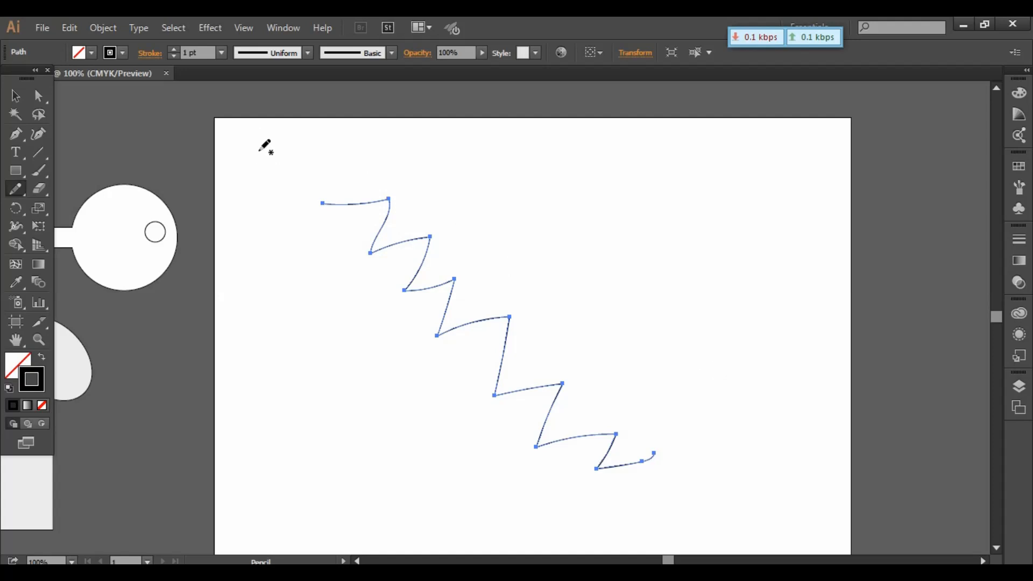
- Set the zigzag path's stroke weight to 3 pt and place a copy of it to its upper right
click(221, 51)
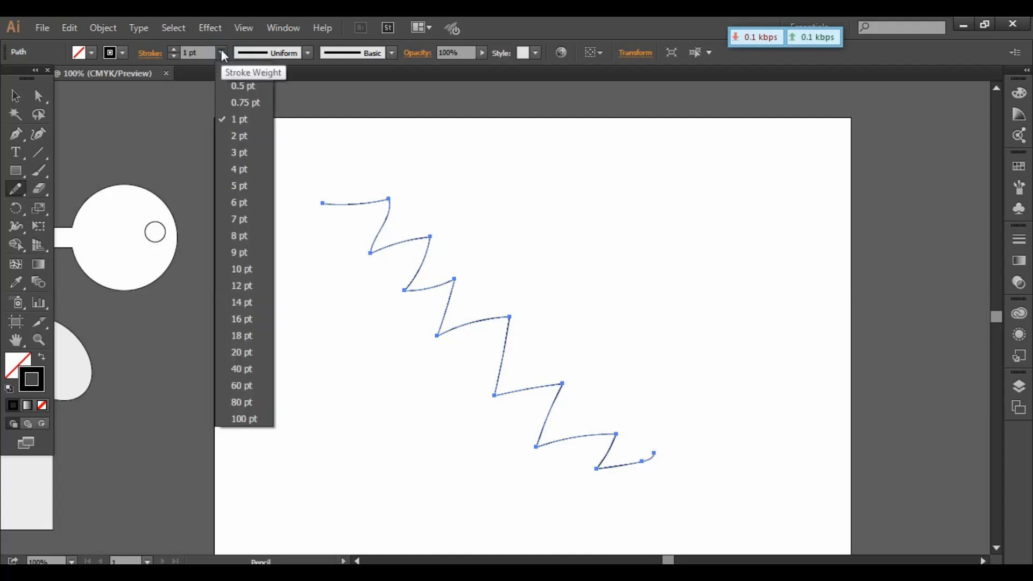
click(236, 150)
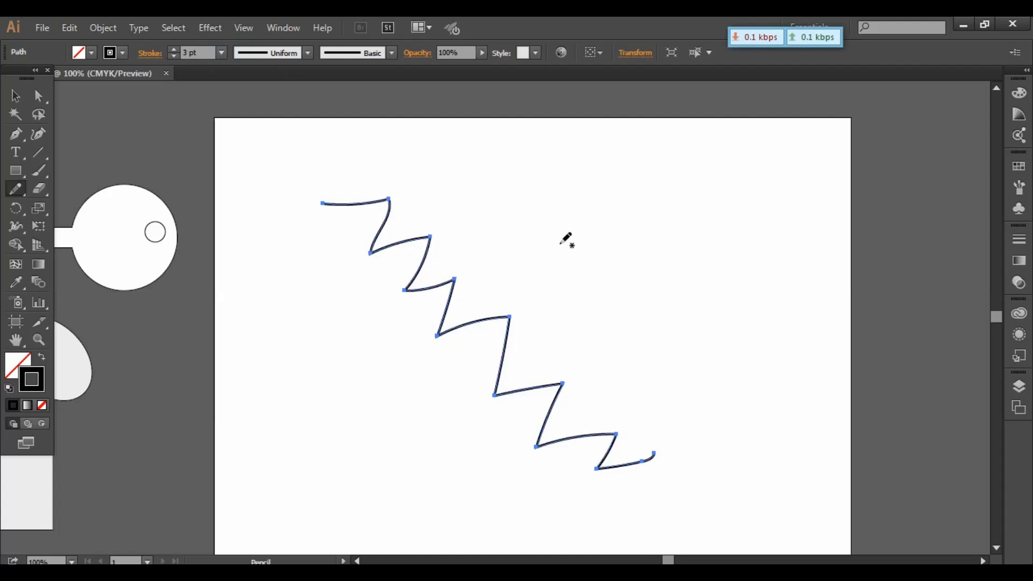
click(15, 96)
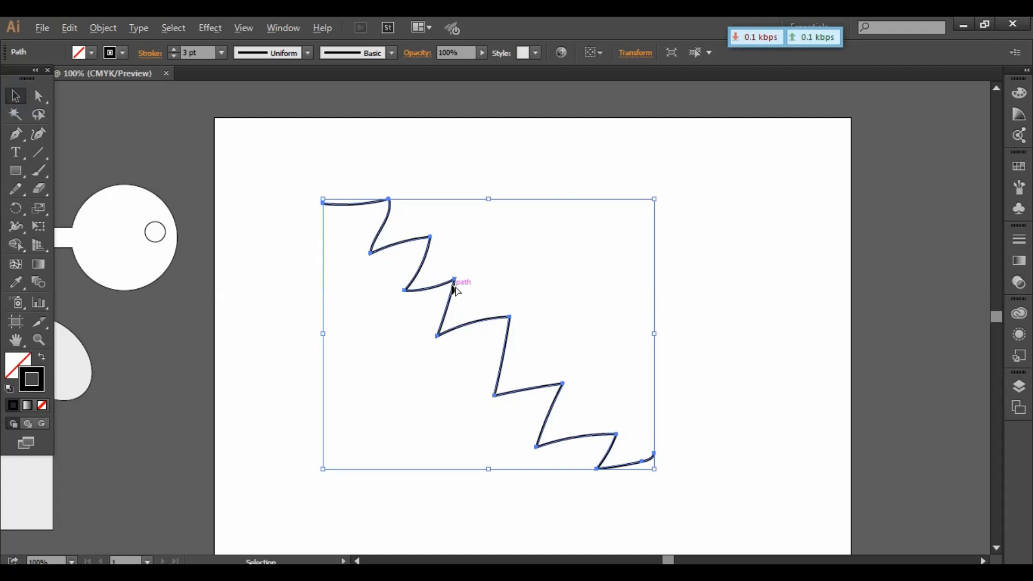
drag(454, 286, 672, 230)
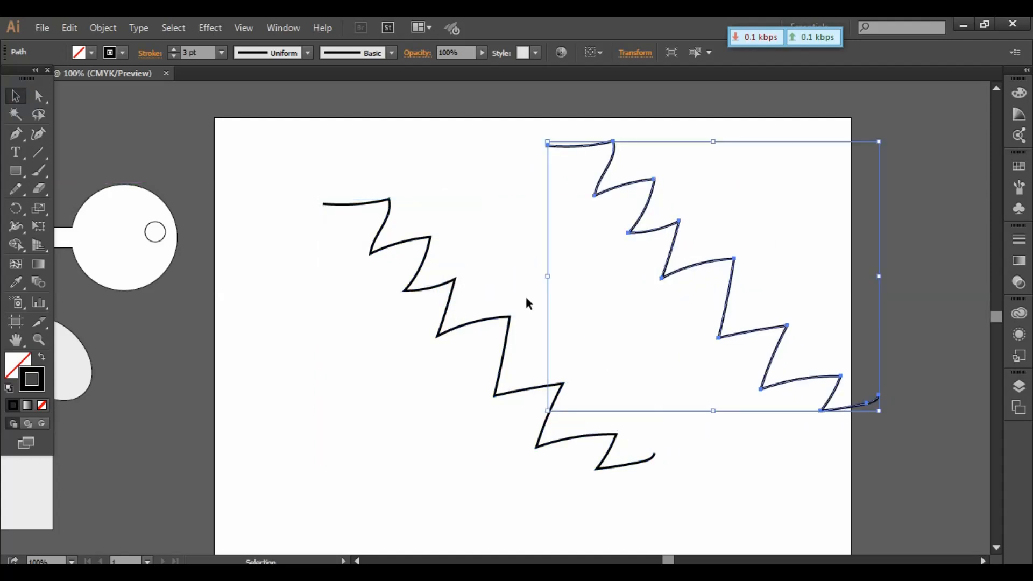
click(240, 170)
- Examine the sharp corners of the original zigzag at 300% zoom, focusing on its topmost corner
key(ctrl+equal)
key(ctrl+equal)
key(ctrl+equal)
drag(330, 193, 481, 357)
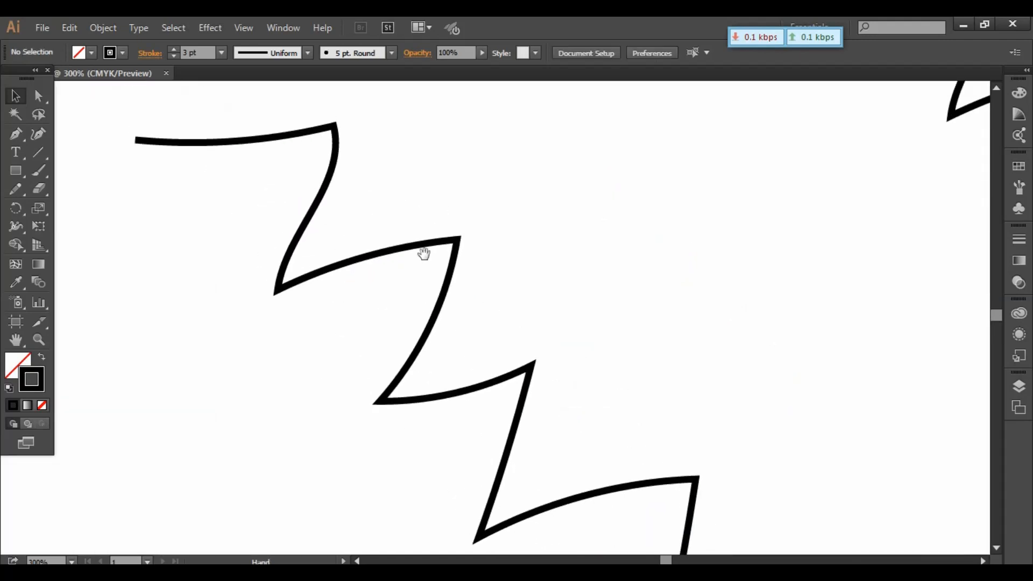
drag(424, 253, 427, 288)
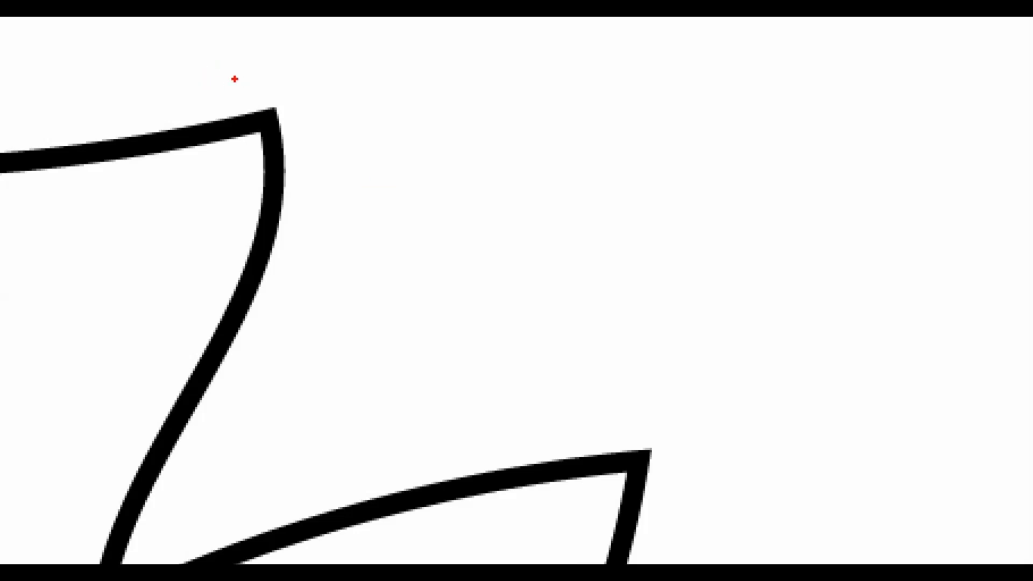
drag(217, 93, 329, 226)
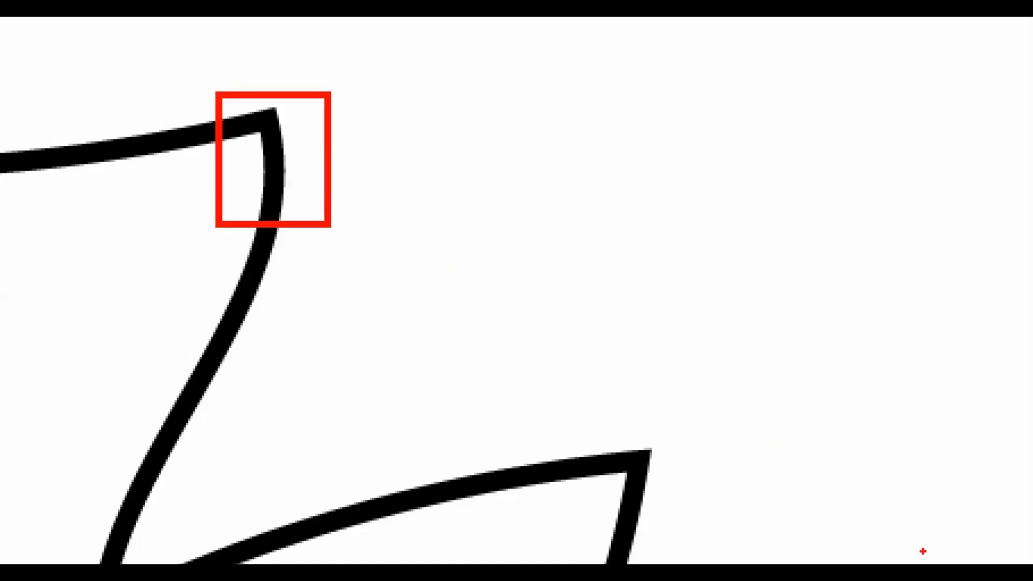
mouse_move(453, 300)
mouse_down()
mouse_move(404, 226)
mouse_move(390, 91)
mouse_up()
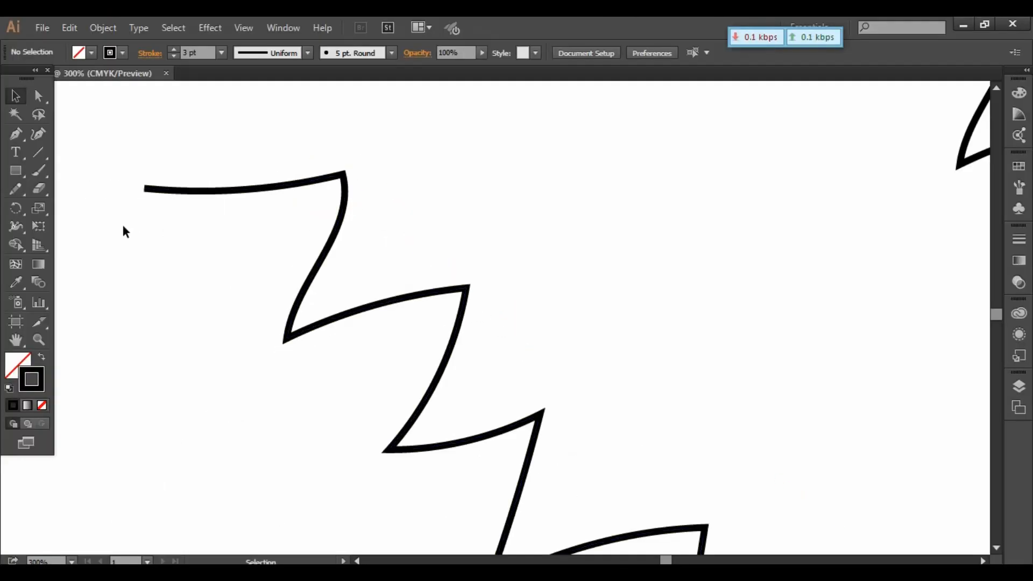
- Round the first four corners at the upper end of the original zigzag with the Smooth tool
key(ctrl+a)
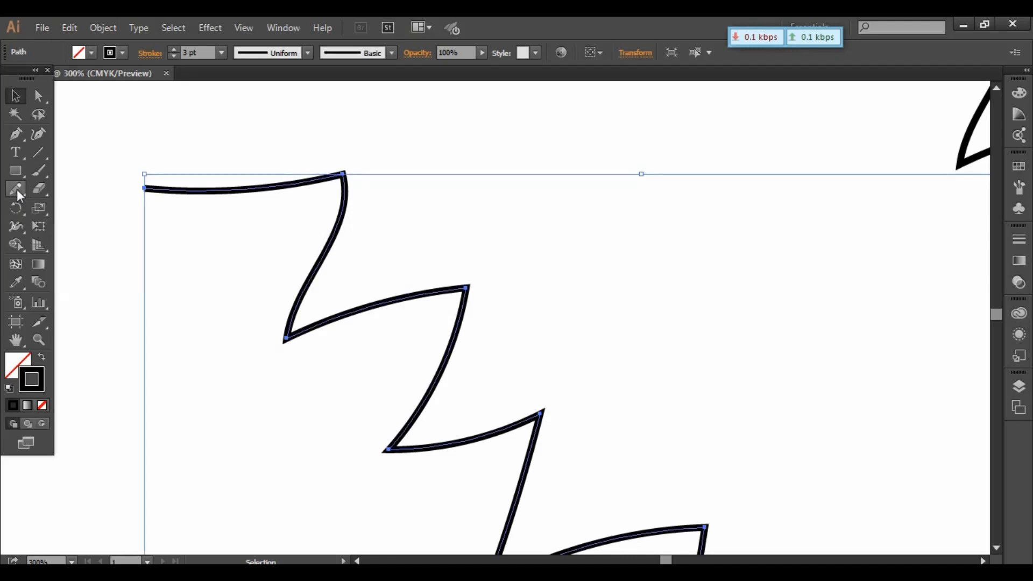
click(17, 189)
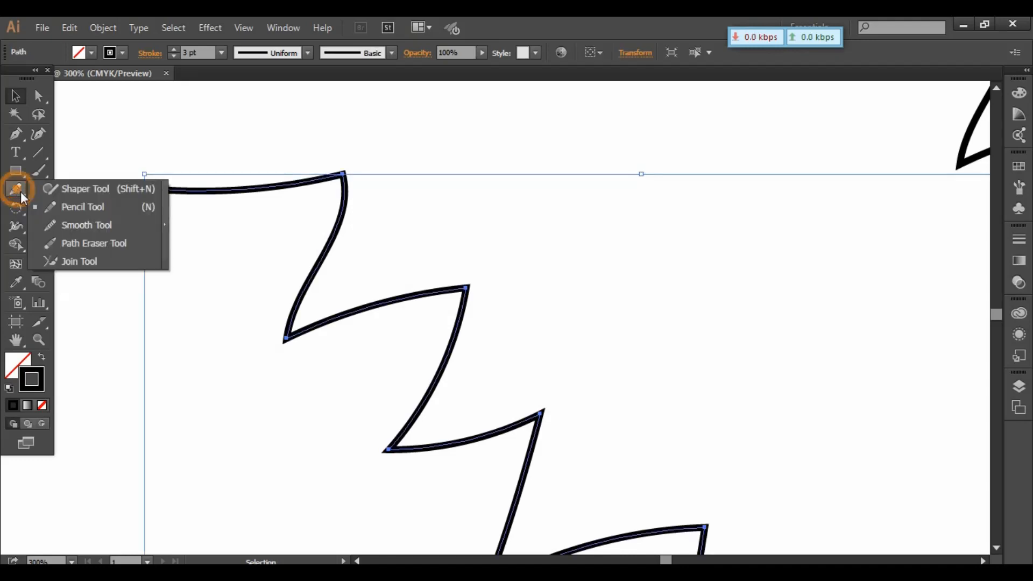
click(92, 226)
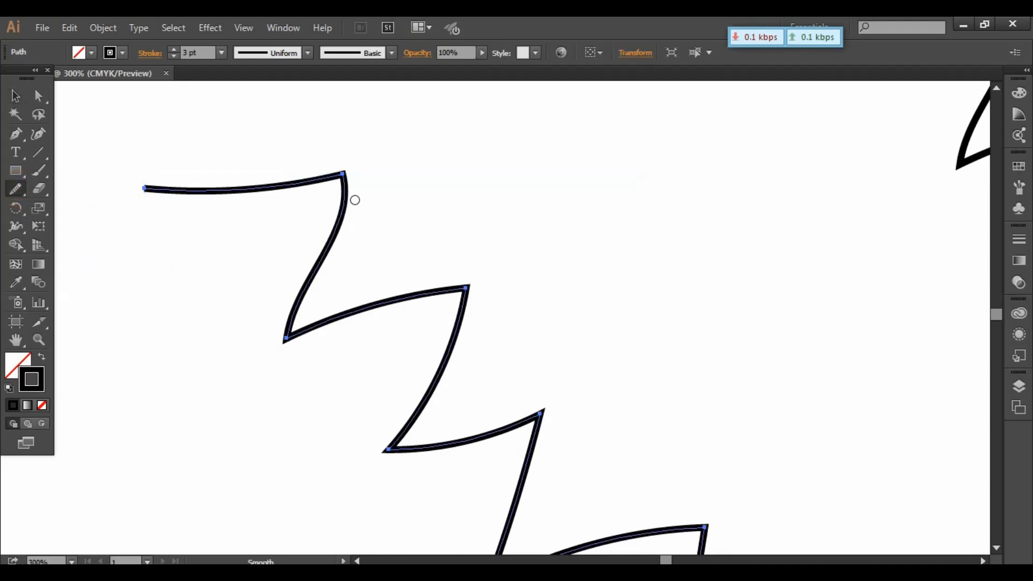
drag(342, 174, 346, 195)
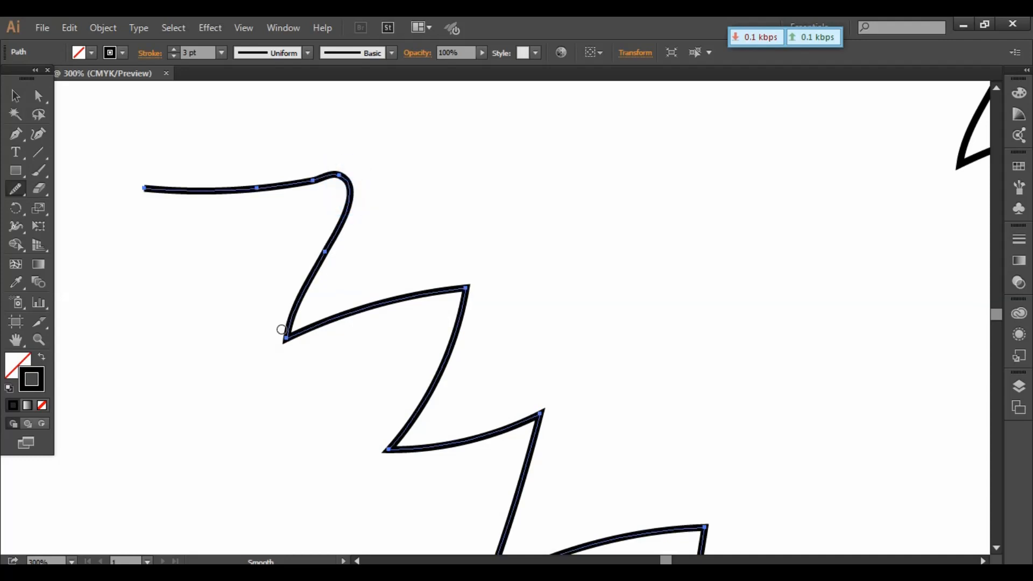
mouse_move(284, 331)
mouse_down()
mouse_move(293, 339)
mouse_move(282, 324)
mouse_move(287, 331)
mouse_up()
mouse_move(461, 291)
mouse_down()
mouse_move(467, 322)
mouse_move(455, 283)
mouse_move(467, 303)
mouse_move(457, 344)
mouse_up()
mouse_move(405, 431)
mouse_down()
mouse_move(387, 450)
mouse_move(397, 445)
mouse_move(396, 457)
mouse_move(402, 445)
mouse_up()
- Continue down the original zigzag with the Smooth tool, rounding the next four sharp corners
key(space)
drag(611, 390, 542, 270)
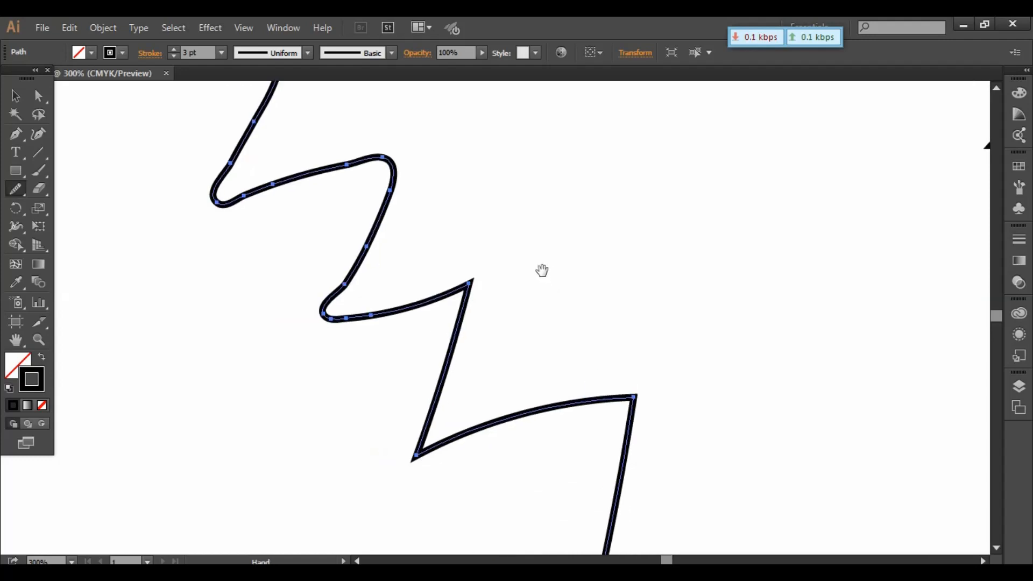
mouse_move(469, 277)
mouse_down()
mouse_move(472, 324)
mouse_move(414, 443)
mouse_move(442, 460)
mouse_move(407, 438)
mouse_move(472, 455)
mouse_up()
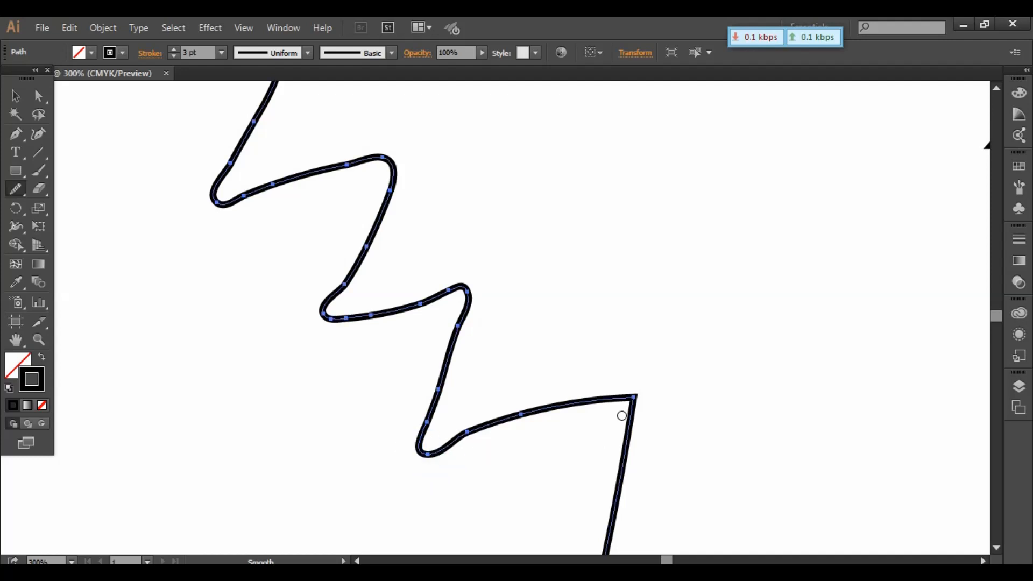
ctrl+click(639, 411)
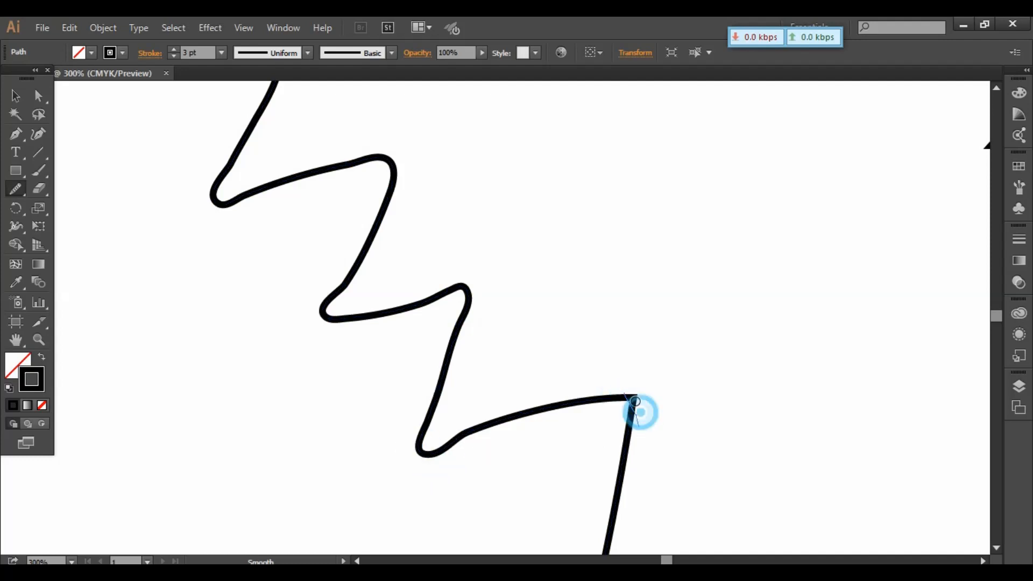
mouse_move(633, 388)
mouse_down()
mouse_move(649, 426)
mouse_move(620, 392)
mouse_move(639, 416)
mouse_up()
drag(466, 436, 523, 428)
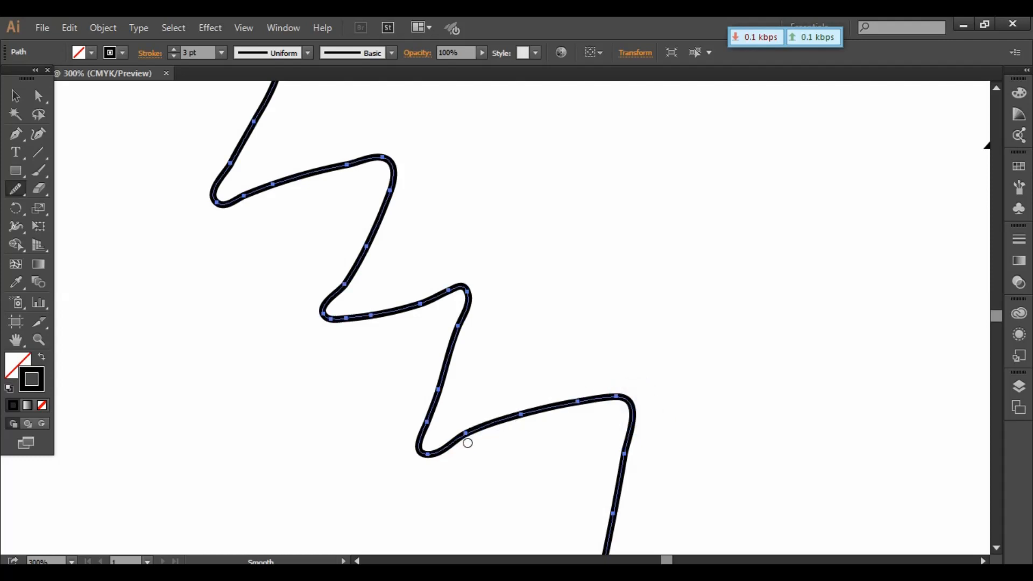
mouse_move(456, 447)
mouse_down()
mouse_move(507, 429)
mouse_move(498, 429)
mouse_move(627, 408)
mouse_move(656, 433)
mouse_up()
key(ctrl+shift+a)
scroll(657, 400, down, 14)
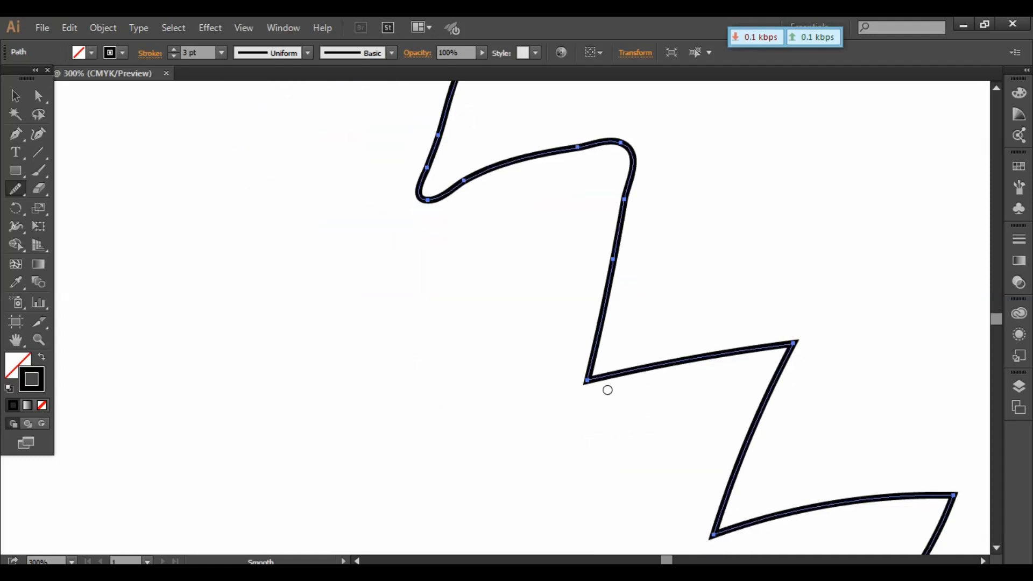
mouse_move(600, 357)
mouse_down()
mouse_move(595, 394)
mouse_move(587, 380)
mouse_move(601, 405)
mouse_move(585, 355)
mouse_move(590, 385)
mouse_move(588, 361)
mouse_move(606, 385)
mouse_move(586, 357)
mouse_move(613, 389)
mouse_up()
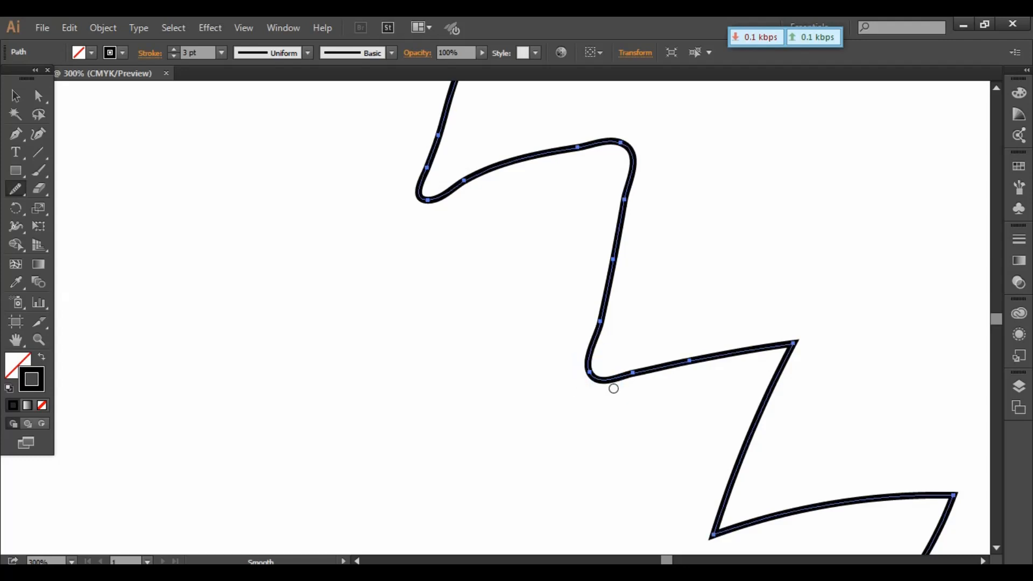
- Deselect the artwork and compare the smoothed zigzag with its sharp-cornered copy at 150% zoom
key(ctrl+minus)
key(ctrl+minus)
key(ctrl+minus)
key(ctrl+minus)
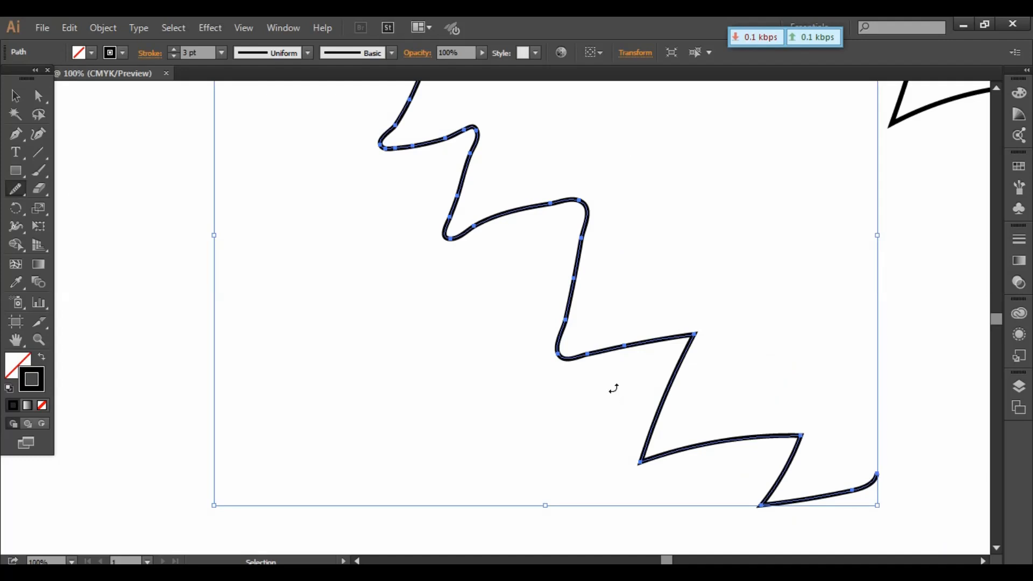
key(v)
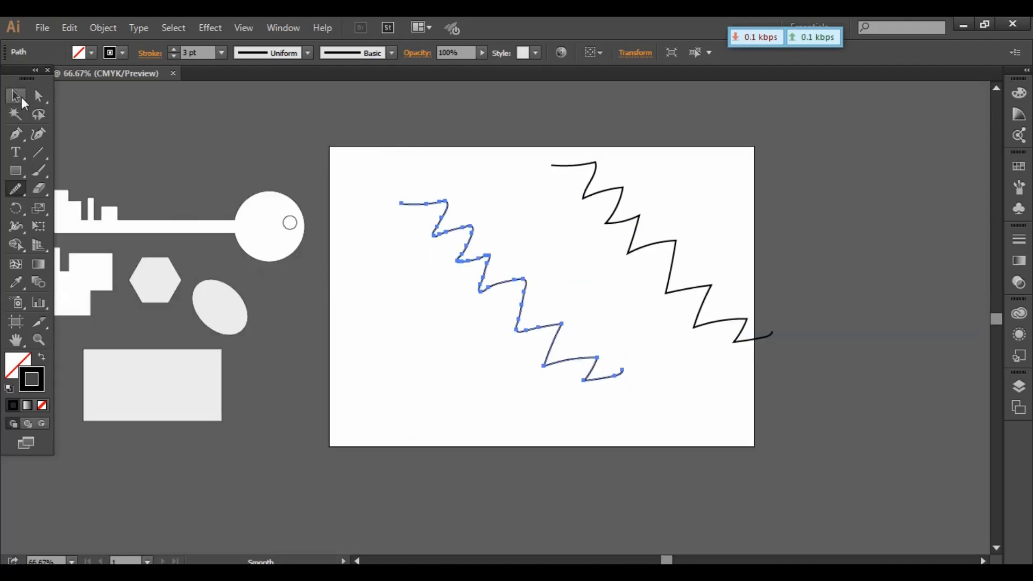
click(339, 194)
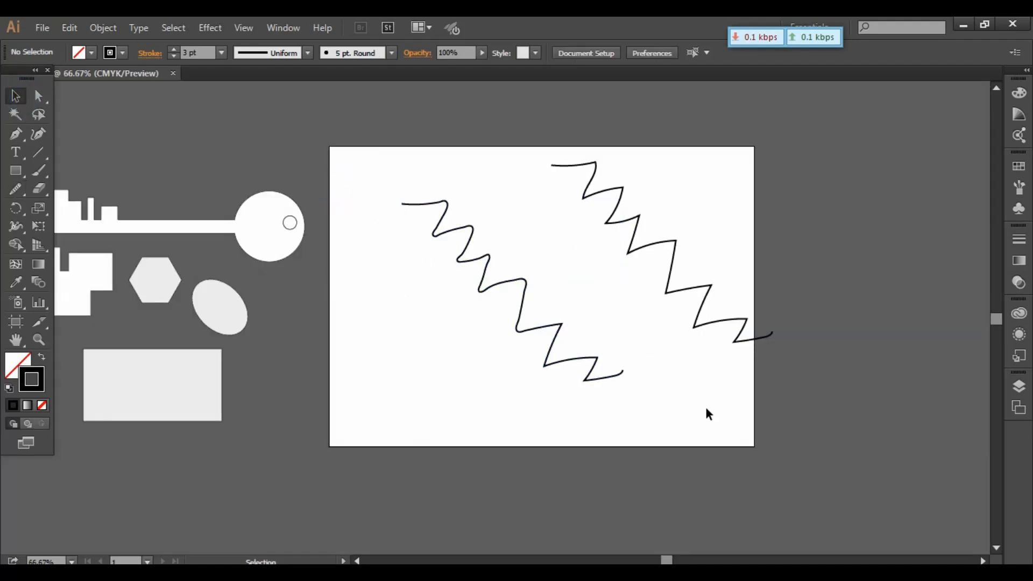
key(ctrl+plus)
key(ctrl+plus)
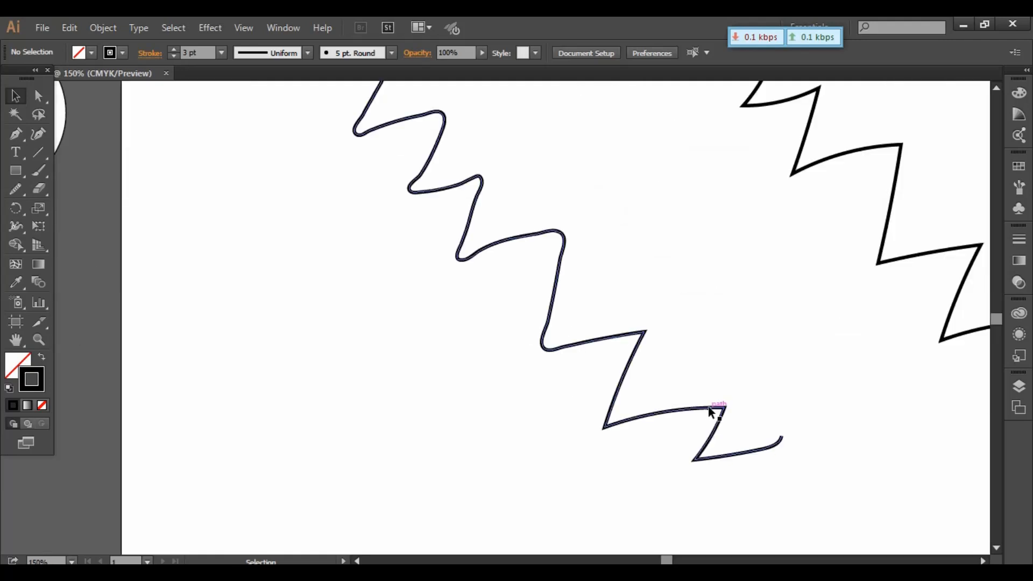
key(space)
drag(758, 249, 750, 440)
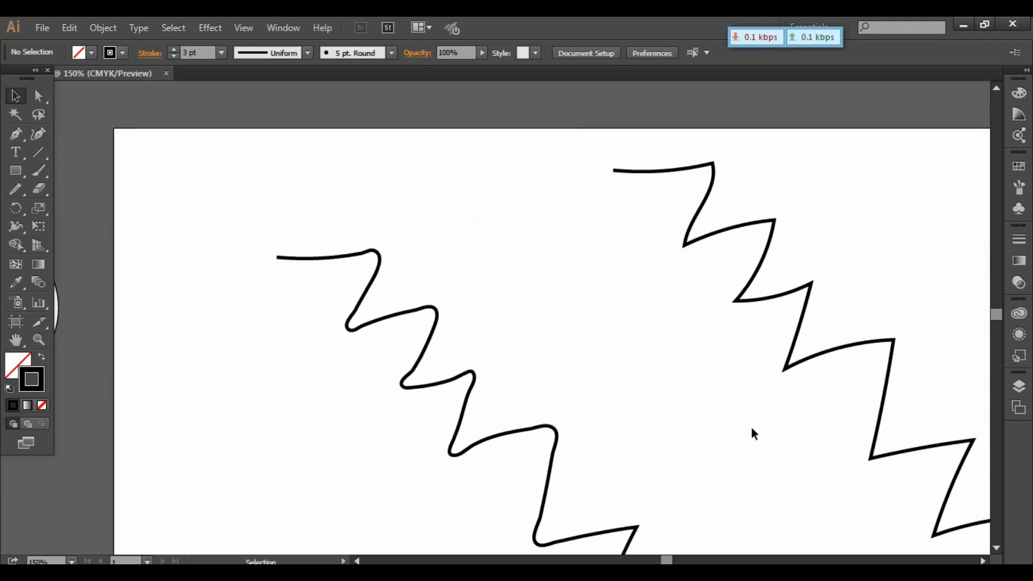
- Delete both zigzag paths from the artboard
click(18, 192)
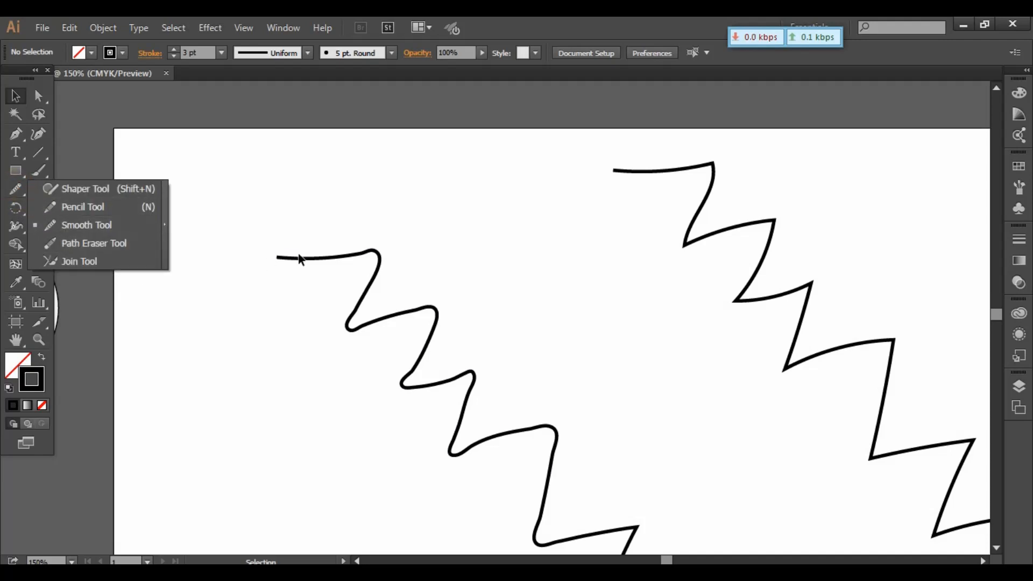
click(441, 177)
drag(272, 168, 848, 337)
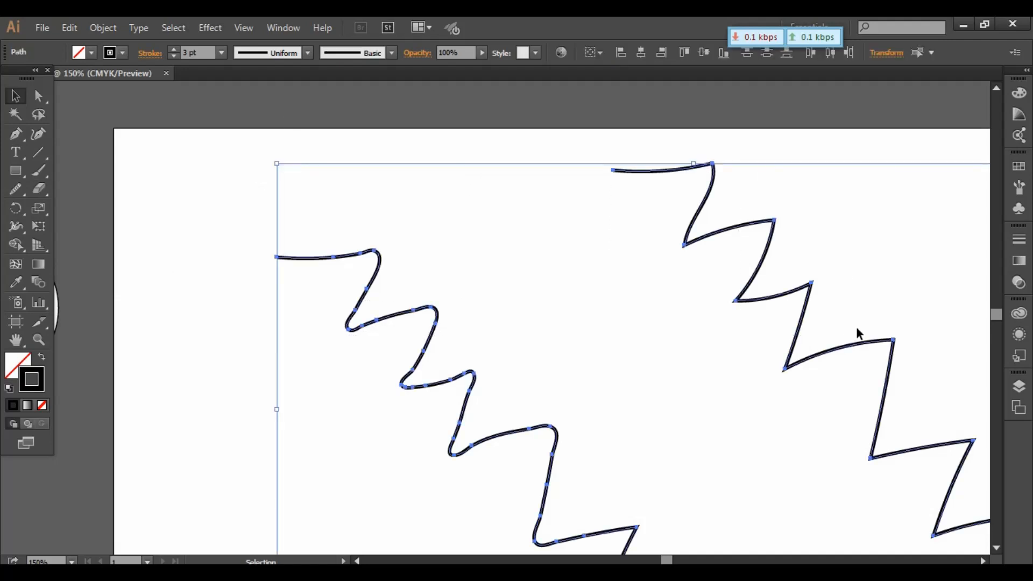
key(Delete)
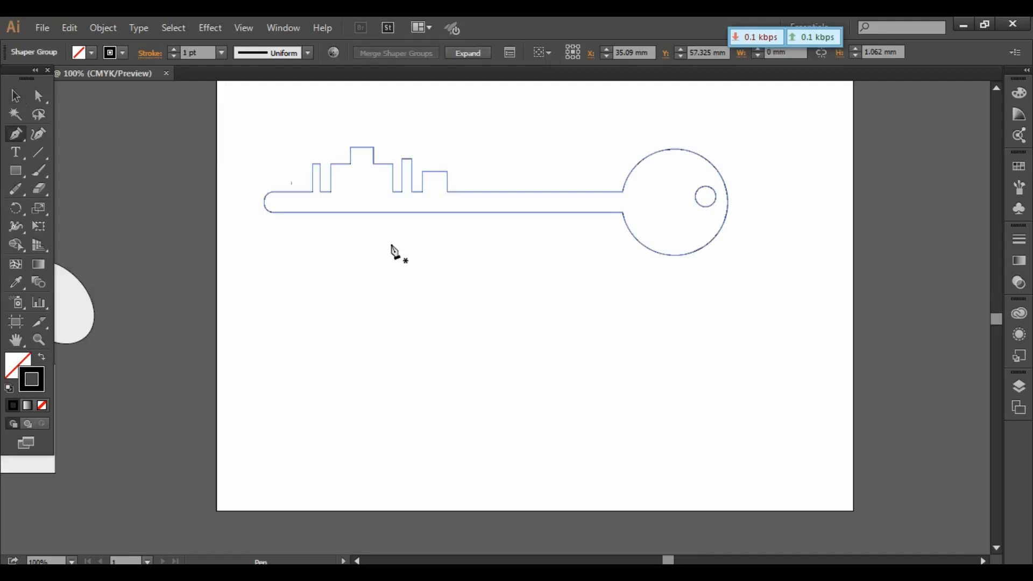
- Draw an open six-point Pen path running diagonally down below the key, with curved upper segments and straight lower segments
click(393, 242)
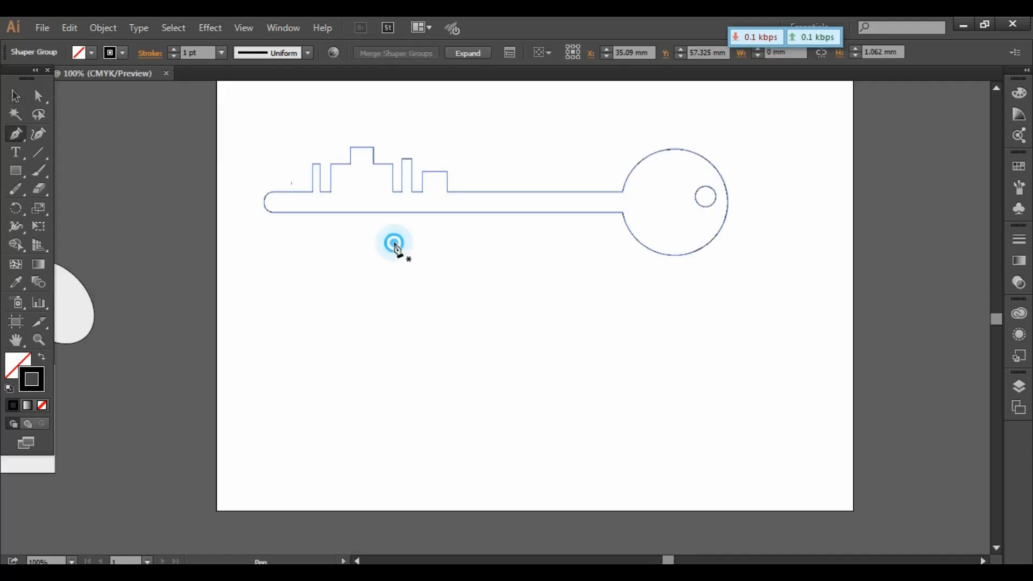
drag(427, 285, 428, 297)
drag(472, 325, 472, 373)
click(464, 365)
click(546, 394)
click(572, 408)
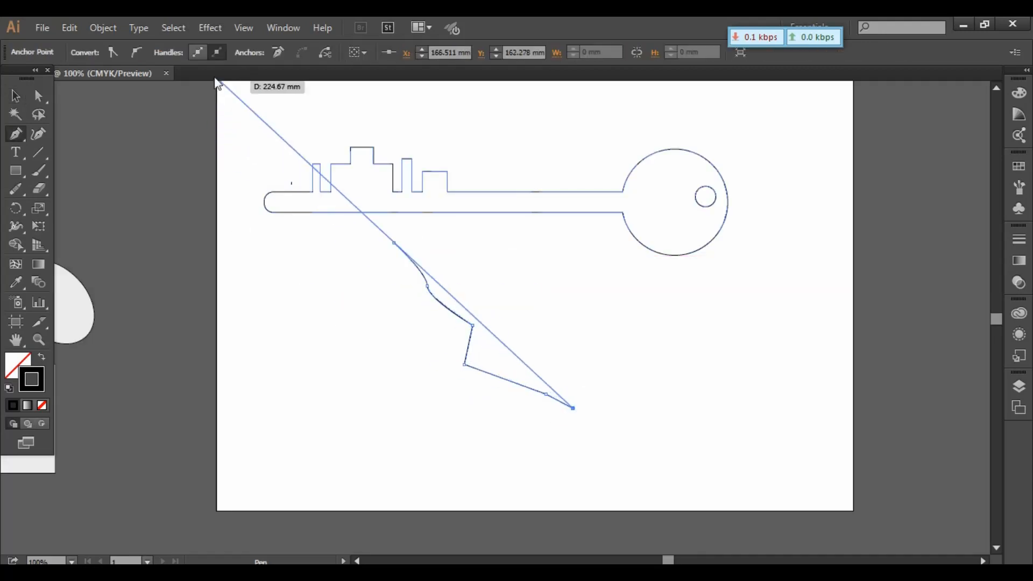
click(16, 97)
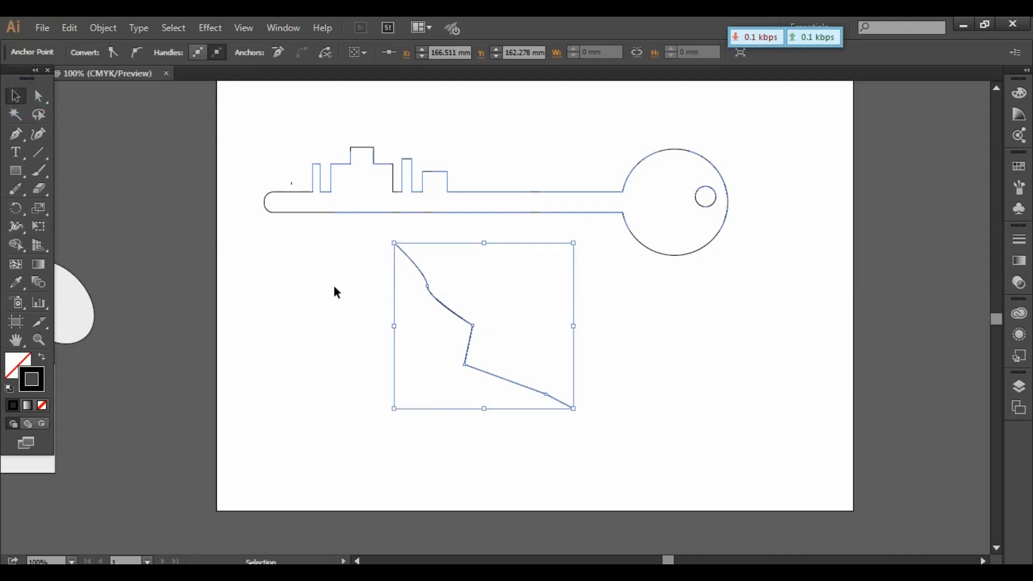
click(684, 325)
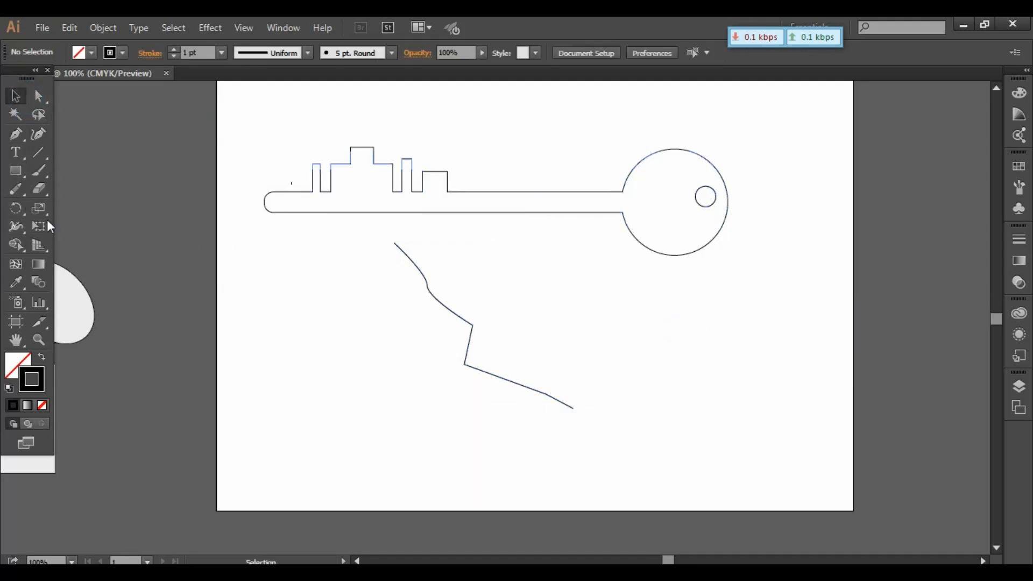
- Erase the upper end of the open pen path with the Path Eraser tool
click(17, 193)
click(88, 244)
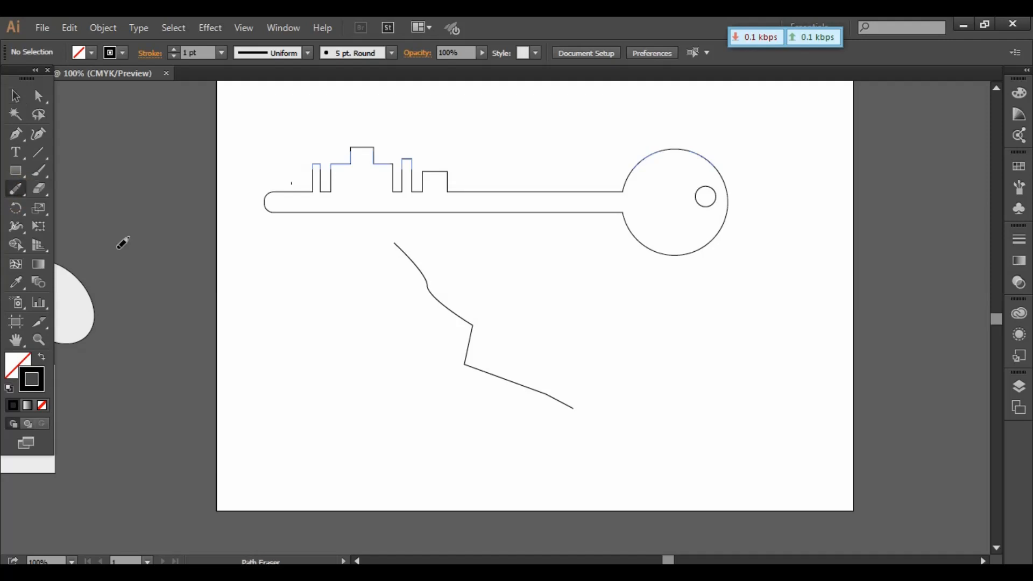
key(ctrl+equal)
key(ctrl+equal)
key(ctrl+equal)
key(v)
click(307, 196)
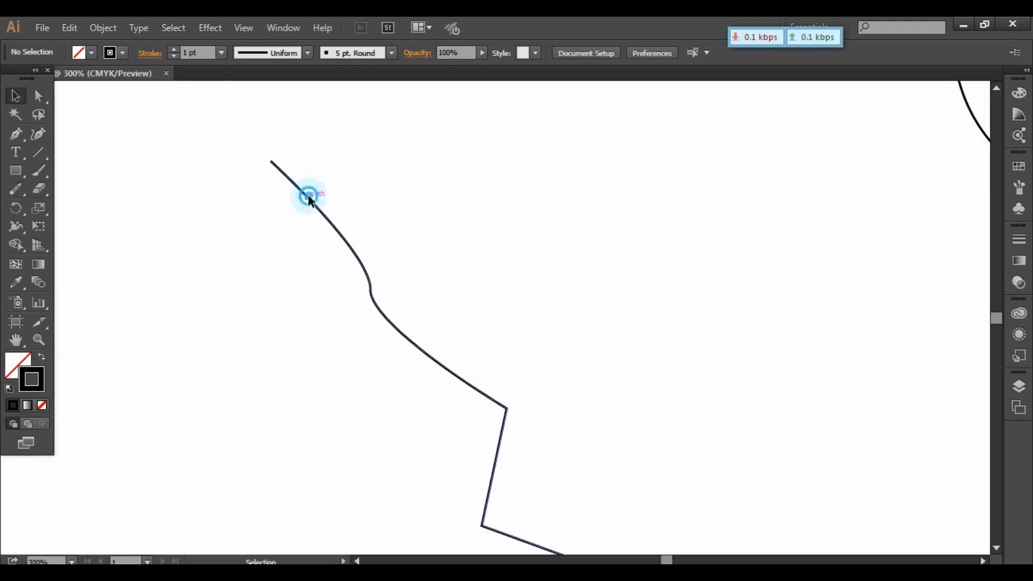
click(15, 189)
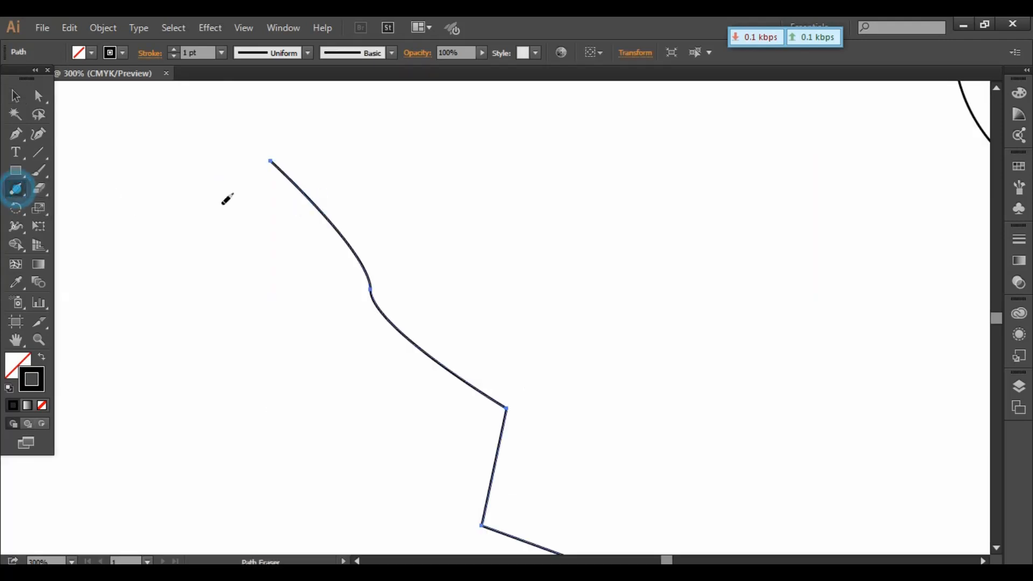
click(290, 178)
mouse_move(267, 153)
mouse_down()
mouse_move(347, 240)
mouse_move(325, 208)
mouse_move(383, 240)
mouse_up()
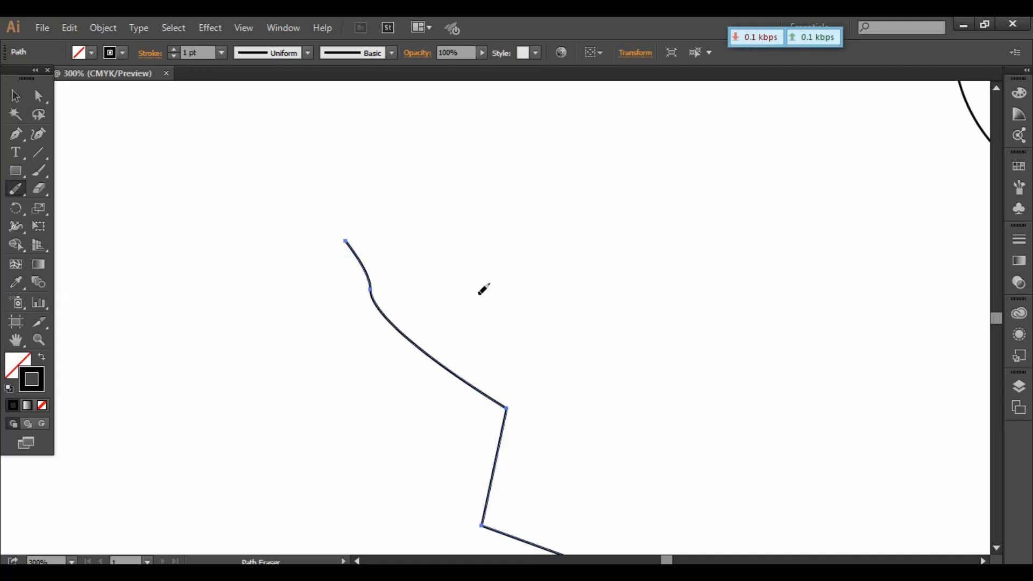
- Erase the lower end of the open pen path with the Path Eraser tool
key(space)
drag(556, 328, 437, 197)
drag(536, 326, 499, 271)
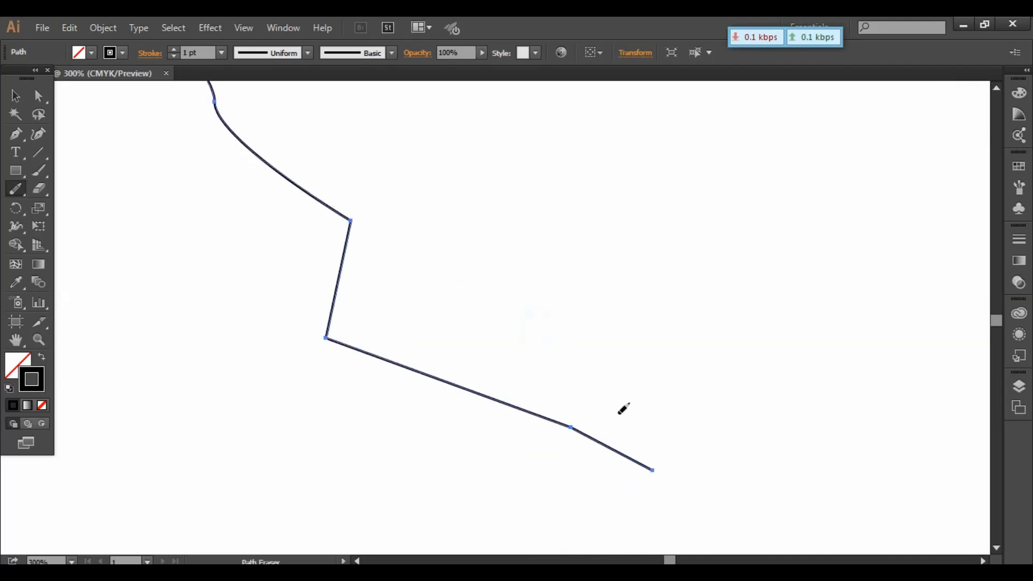
drag(598, 437, 667, 466)
- Delete the partly erased path and draw five separate Pencil arcs below the key, forming a cloud outline with overlaps and small gaps
click(15, 188)
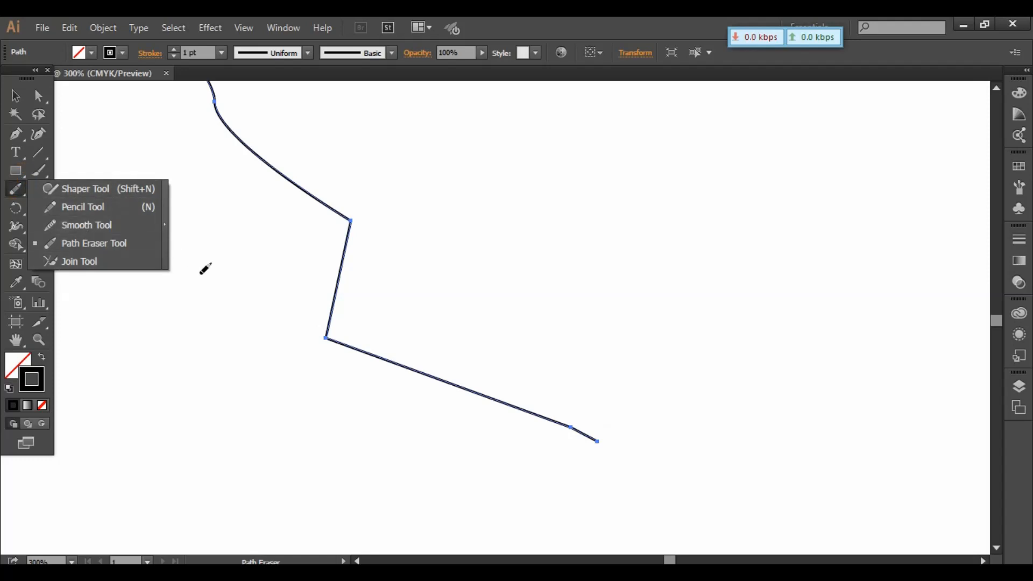
click(78, 208)
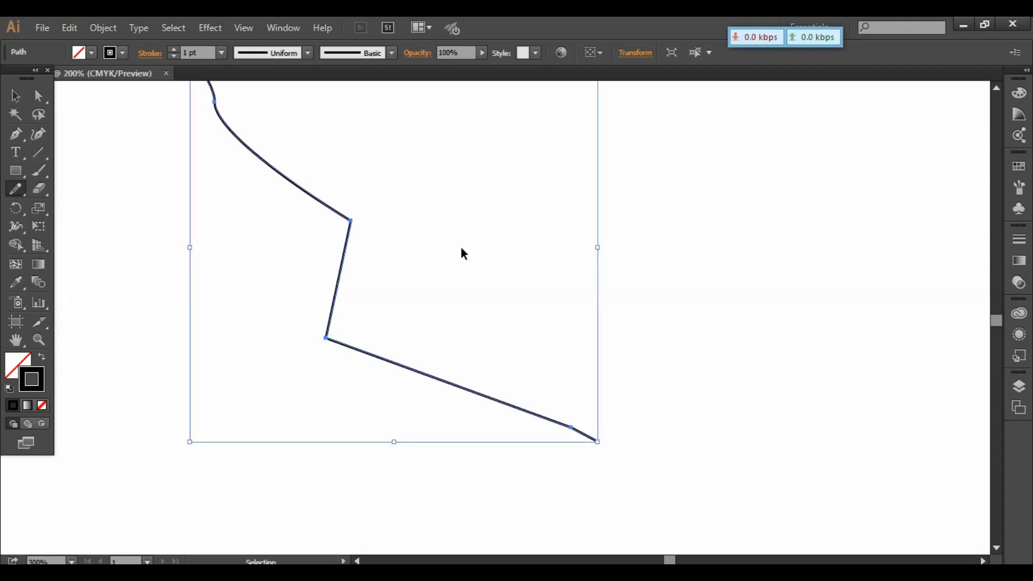
key(ctrl+minus)
key(ctrl+minus)
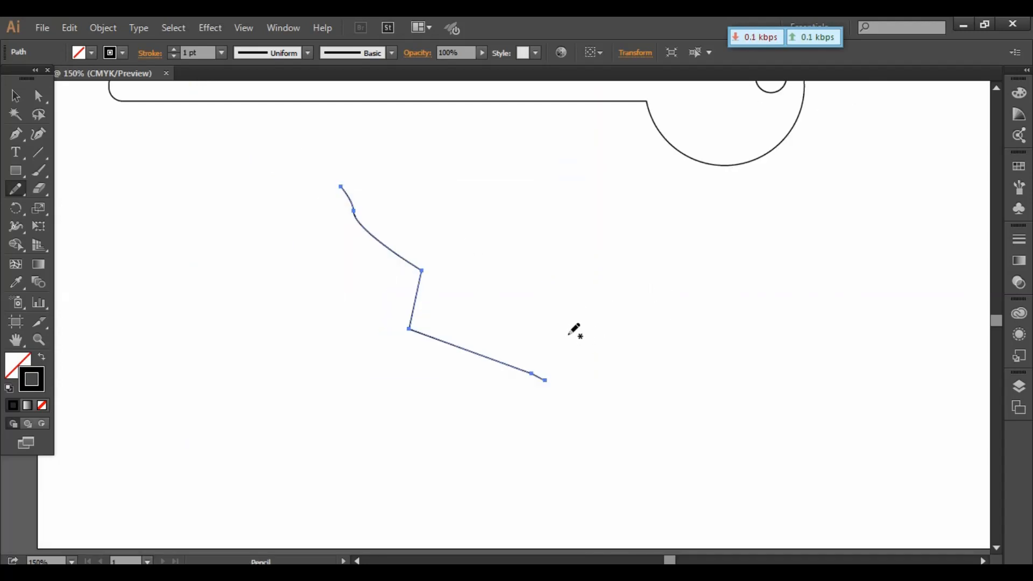
key(Delete)
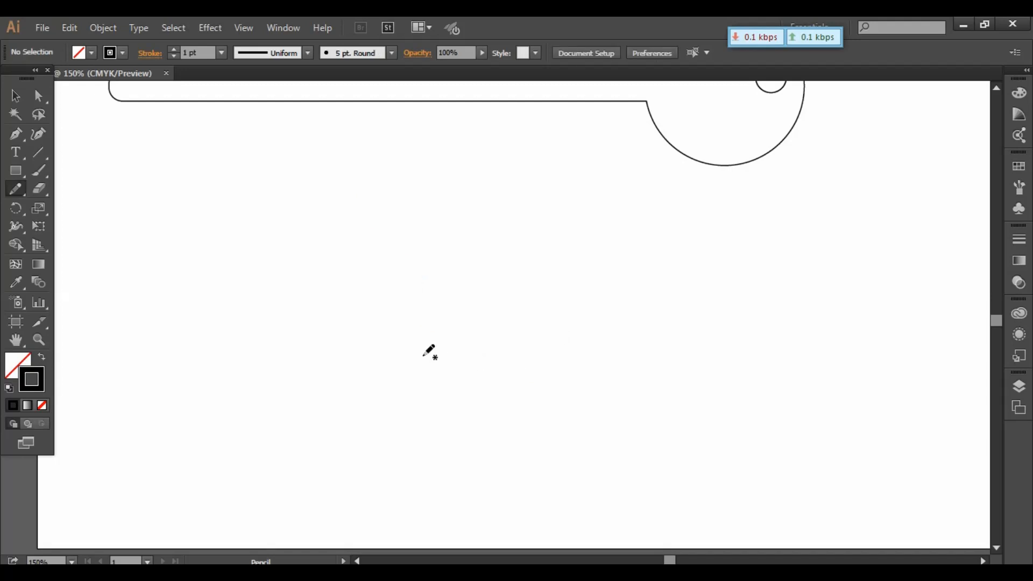
mouse_move(229, 461)
mouse_down()
mouse_move(205, 370)
mouse_move(274, 364)
mouse_move(263, 369)
mouse_move(301, 274)
mouse_move(337, 303)
mouse_move(468, 253)
mouse_move(482, 289)
mouse_up()
mouse_move(451, 265)
mouse_down()
mouse_move(487, 250)
mouse_move(549, 374)
mouse_move(563, 479)
mouse_move(544, 500)
mouse_up()
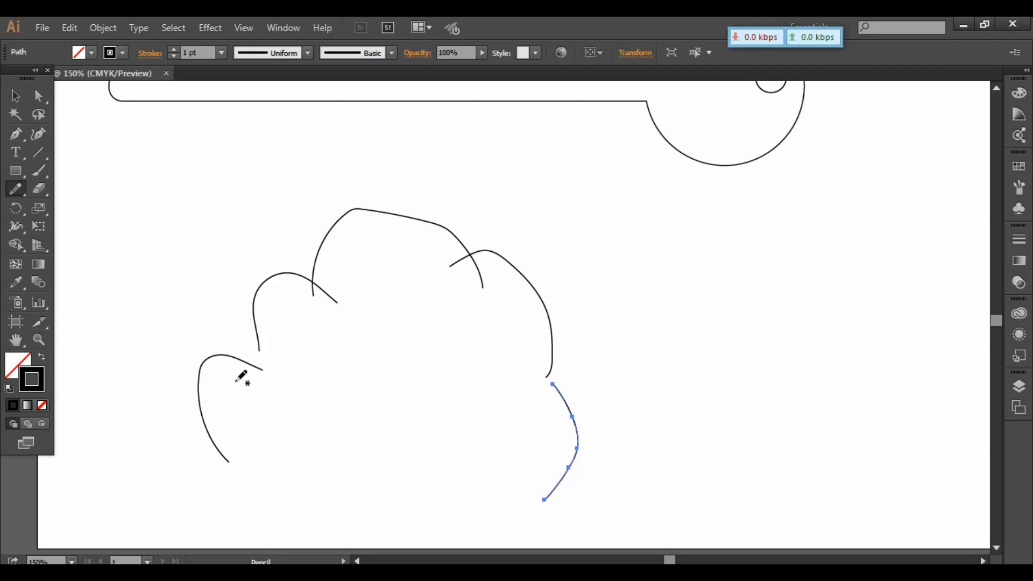
- Join the five pencil arcs into one continuous open outline with the Join tool, trimming overlaps and closing gaps
click(15, 189)
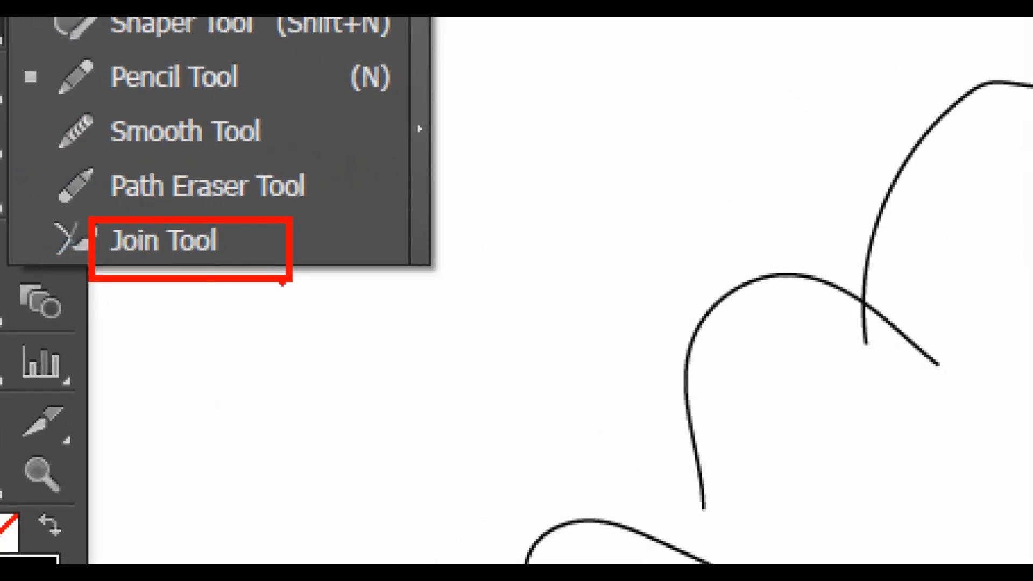
click(15, 188)
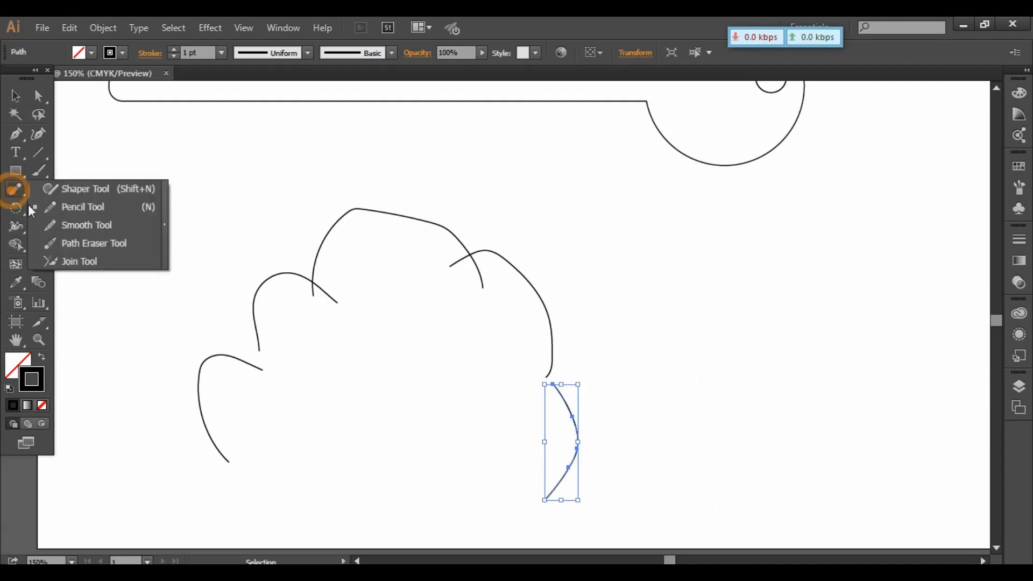
click(75, 261)
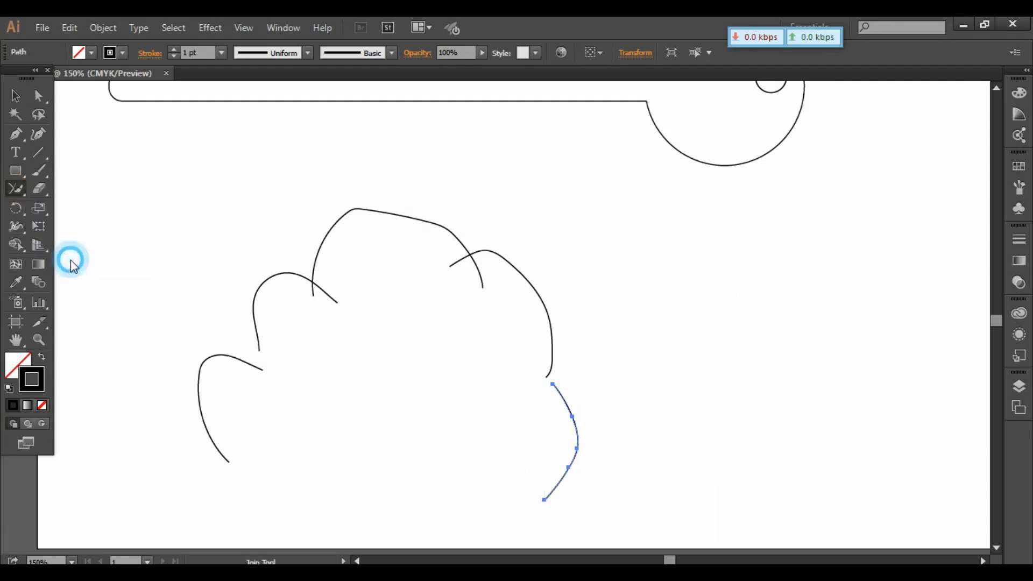
drag(251, 379, 263, 349)
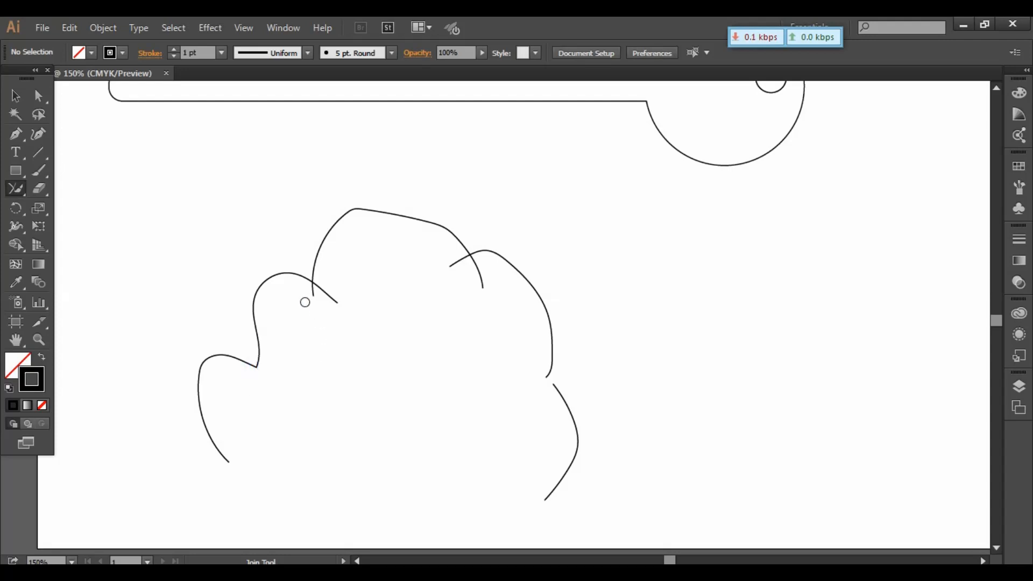
mouse_move(303, 293)
mouse_down()
mouse_move(319, 281)
mouse_move(337, 300)
mouse_up()
drag(479, 272, 452, 252)
drag(557, 392, 550, 375)
- Erase the entire cloud outline below the key with the Eraser tool
key(ctrl+minus)
key(ctrl+minus)
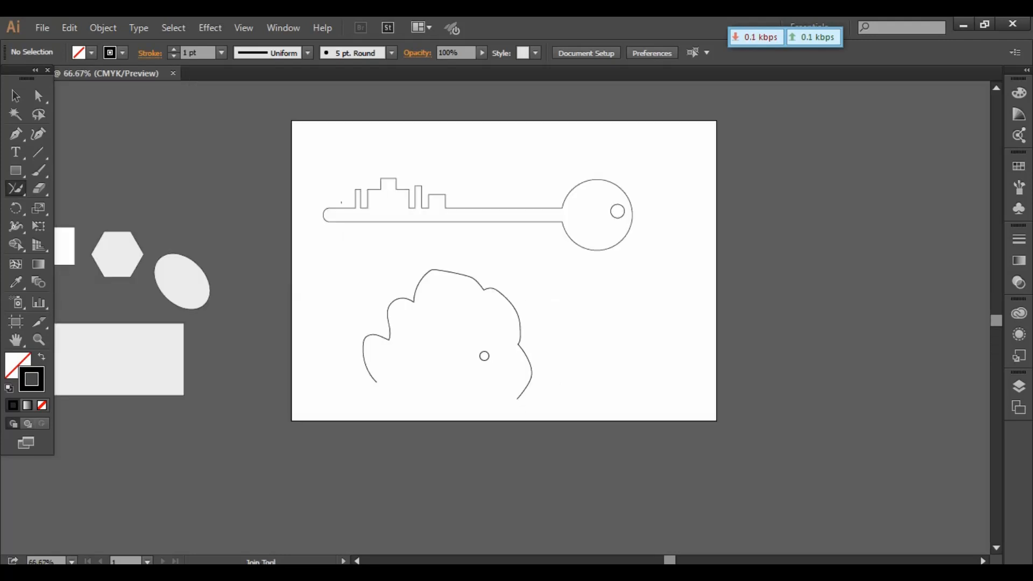
click(38, 188)
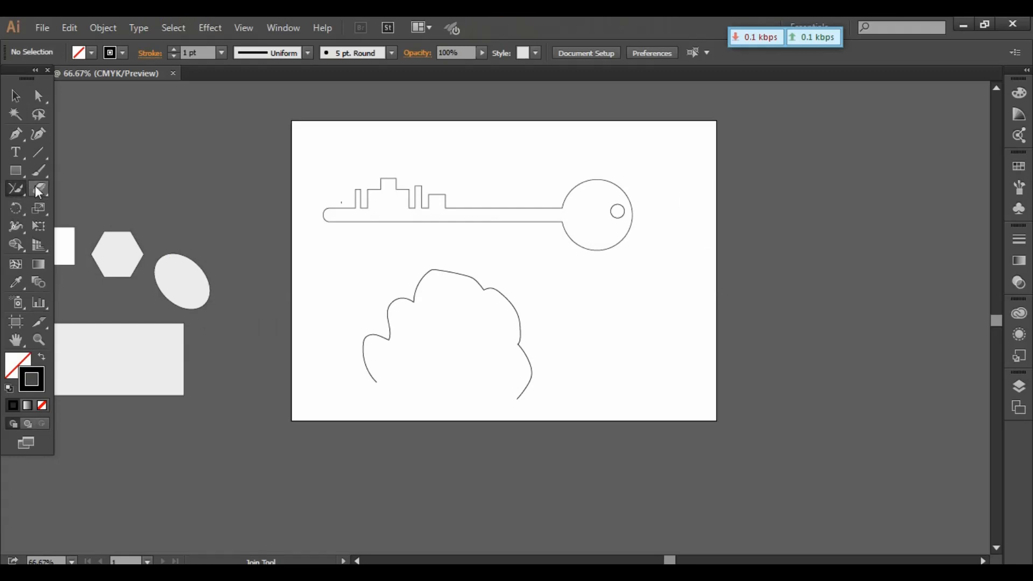
drag(39, 193, 69, 188)
mouse_move(385, 362)
mouse_down()
mouse_move(374, 388)
mouse_move(368, 356)
mouse_move(388, 322)
mouse_move(414, 283)
mouse_move(444, 273)
mouse_move(490, 289)
mouse_move(517, 319)
mouse_move(529, 362)
mouse_move(510, 390)
mouse_up()
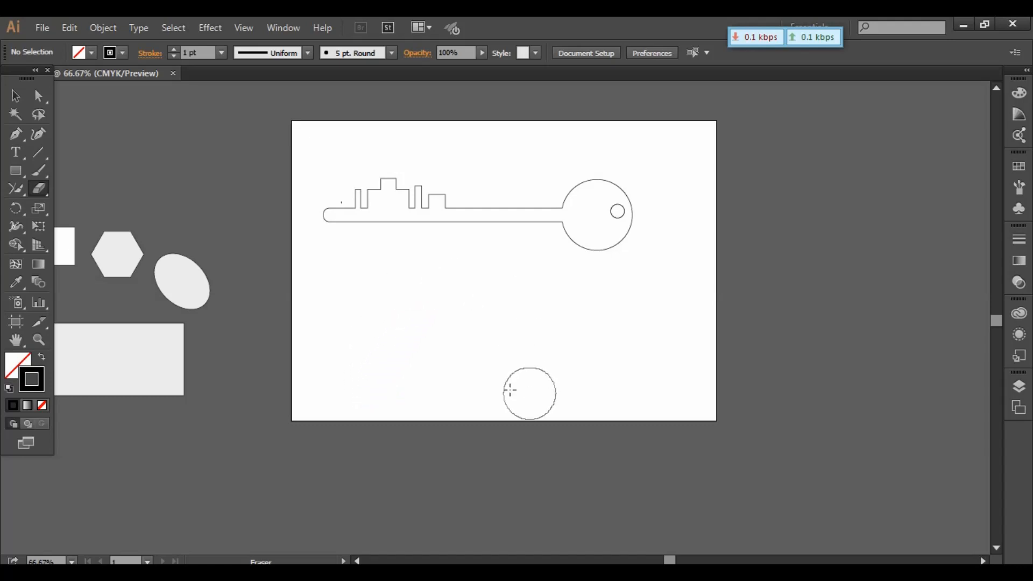
- Move the large grey rectangle from the pasteboard onto the artboard below the key and fill it with CMYK Red
key(v)
drag(154, 362, 511, 347)
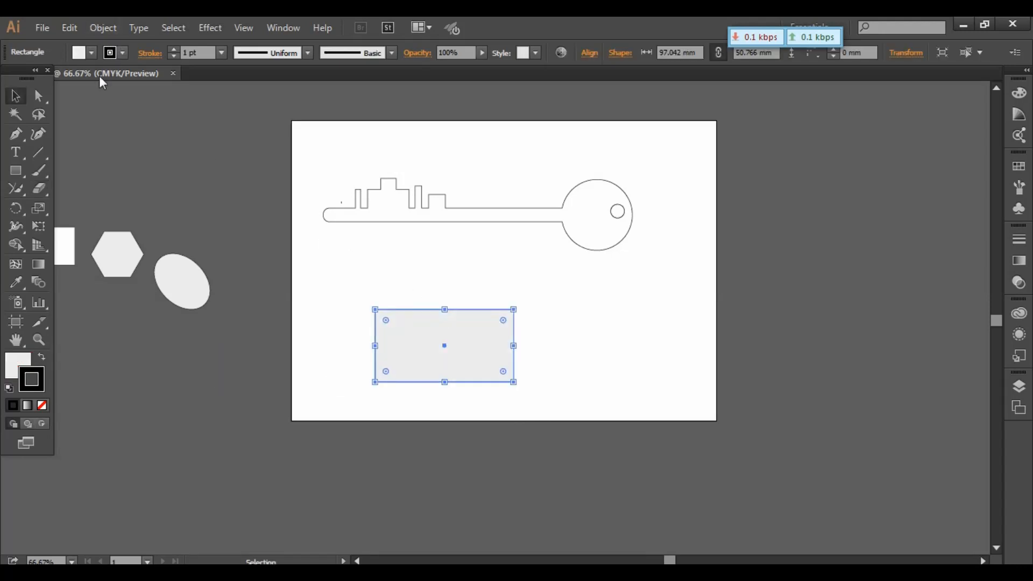
click(91, 54)
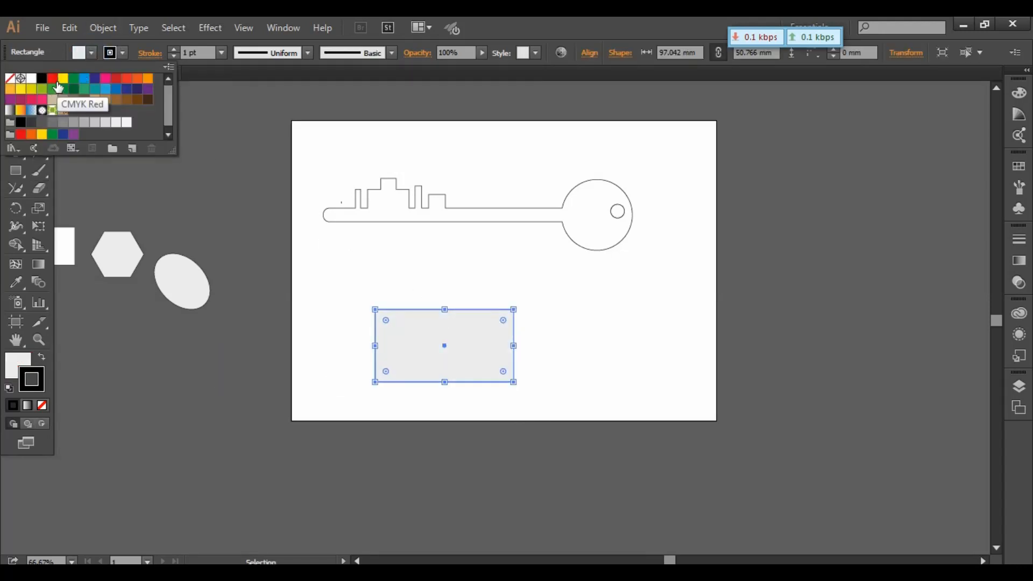
click(53, 79)
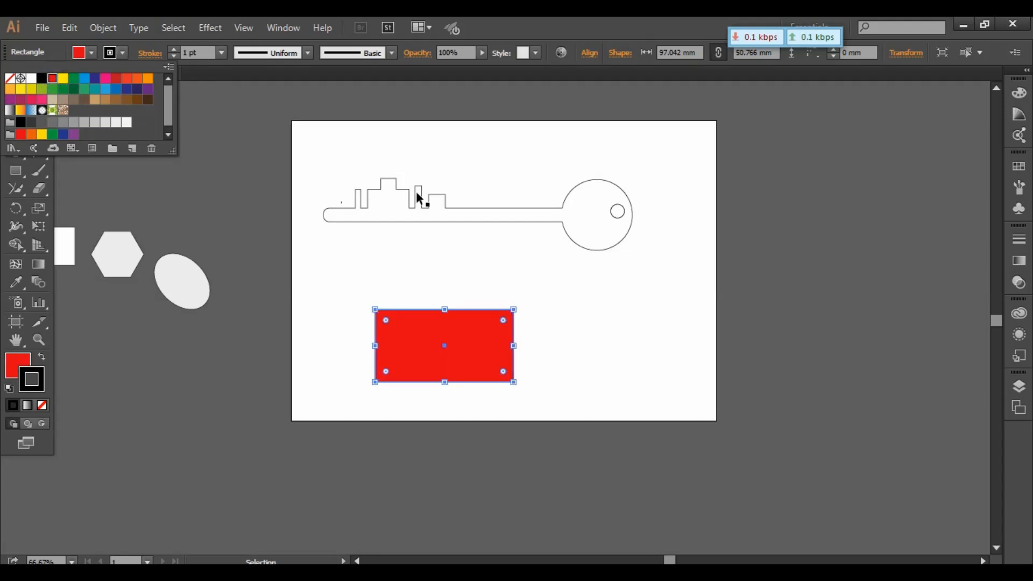
click(214, 112)
- Erase the upper part and side edges of the red rectangle with the Eraser tool
click(38, 188)
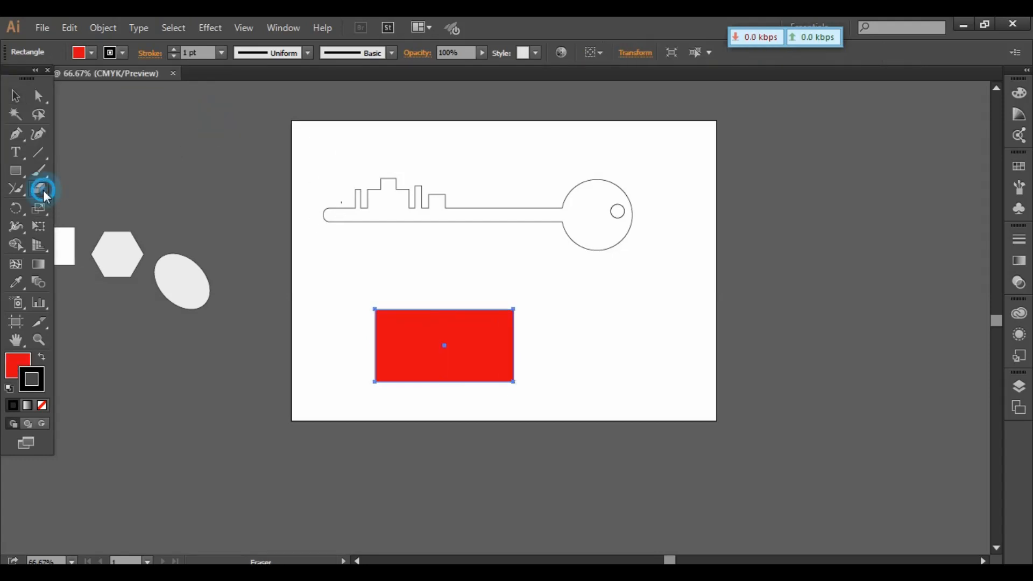
mouse_move(366, 352)
mouse_down()
mouse_move(371, 312)
mouse_move(403, 293)
mouse_move(519, 306)
mouse_move(418, 305)
mouse_move(519, 309)
mouse_move(528, 368)
mouse_up()
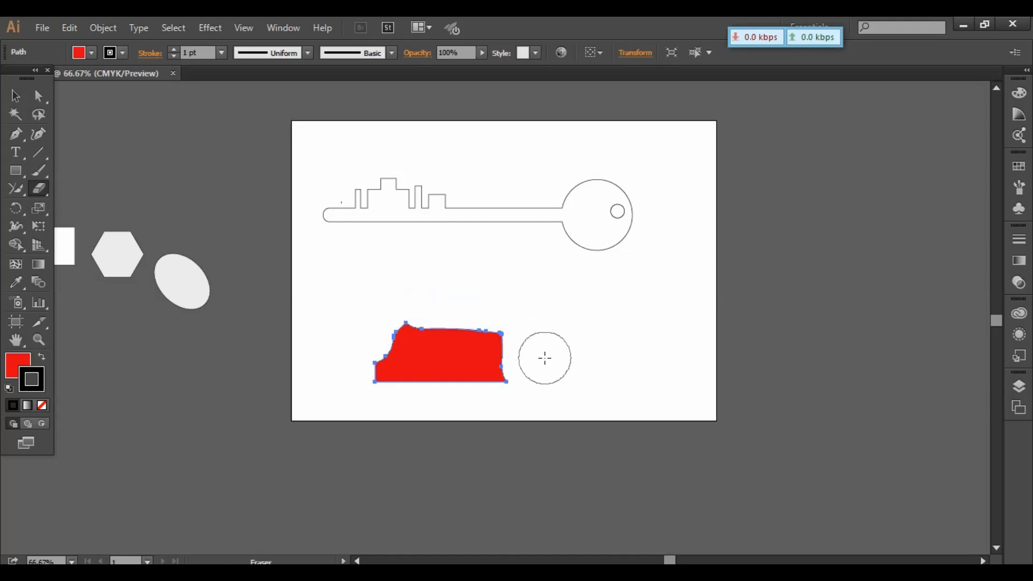
drag(500, 330, 372, 318)
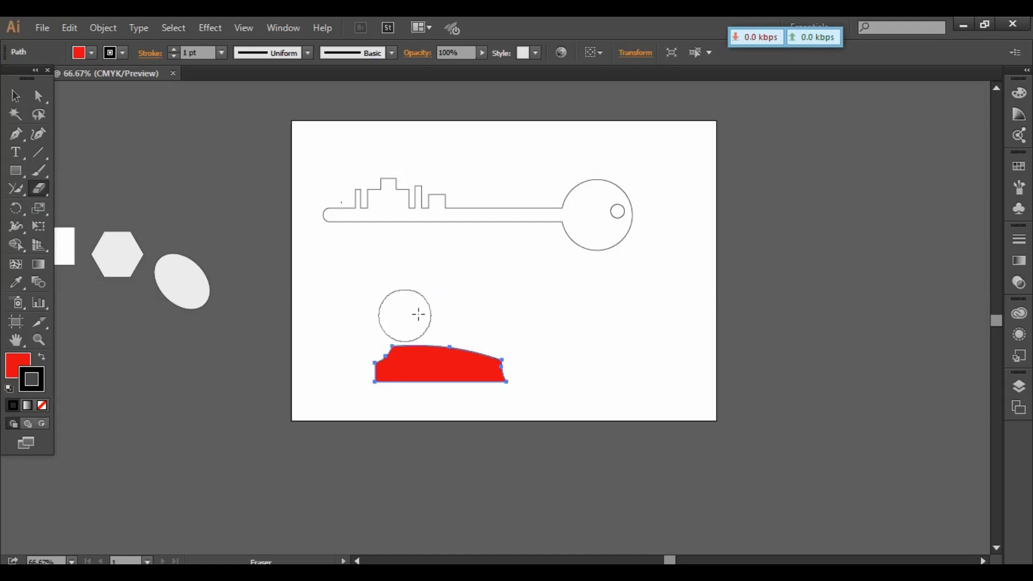
- Draw a red circle about 96 mm in diameter beside the partly erased rectangle, below the key's round head
right_click(38, 188)
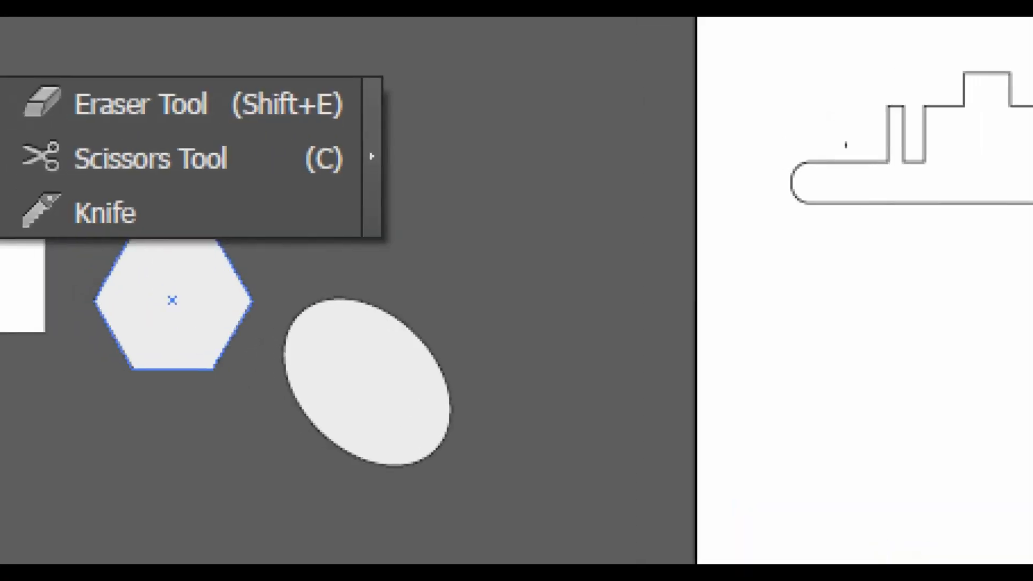
click(62, 216)
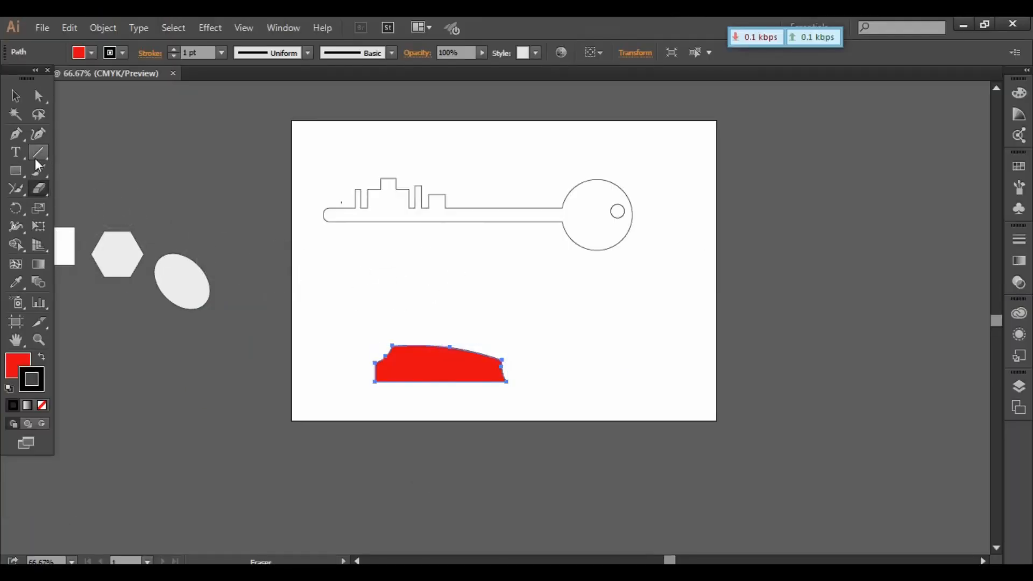
drag(16, 170, 76, 206)
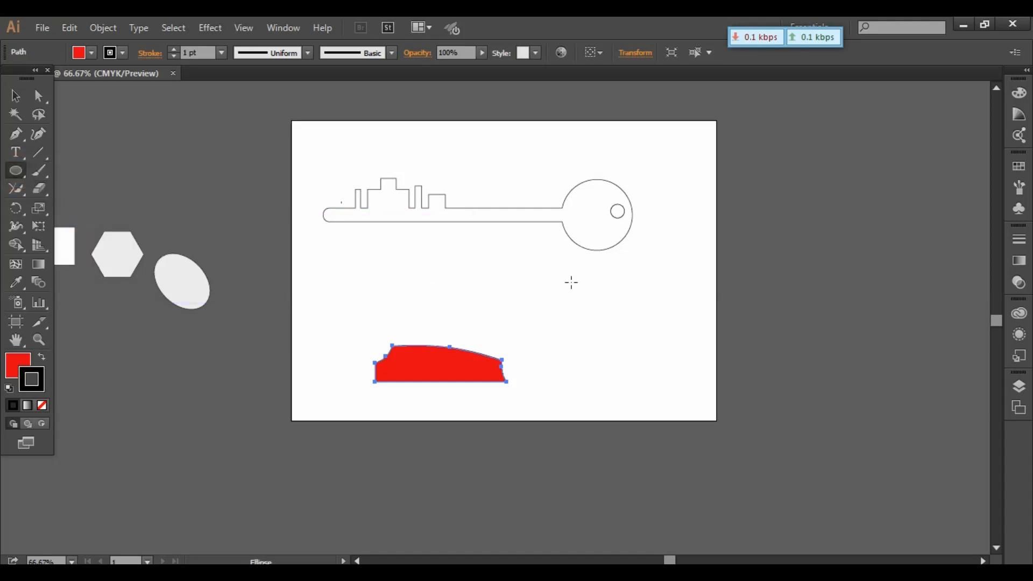
drag(570, 275, 696, 409)
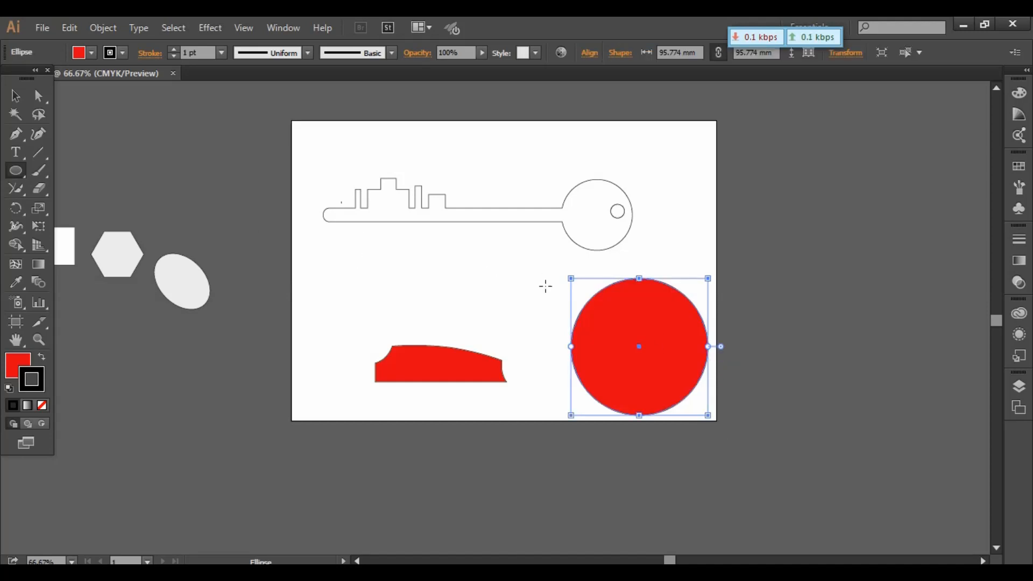
- Cut the red circle's outline open at its top anchor point with the Scissors tool
key(a)
key(ctrl+plus)
key(ctrl+plus)
drag(770, 347, 560, 323)
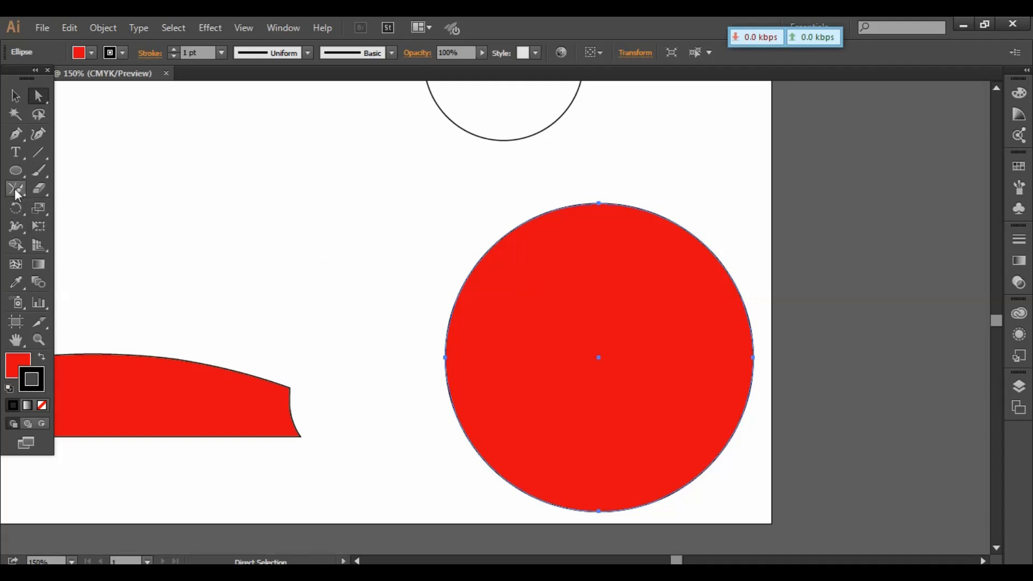
mouse_move(49, 191)
mouse_down()
mouse_move(76, 209)
mouse_move(35, 190)
mouse_move(74, 205)
mouse_up()
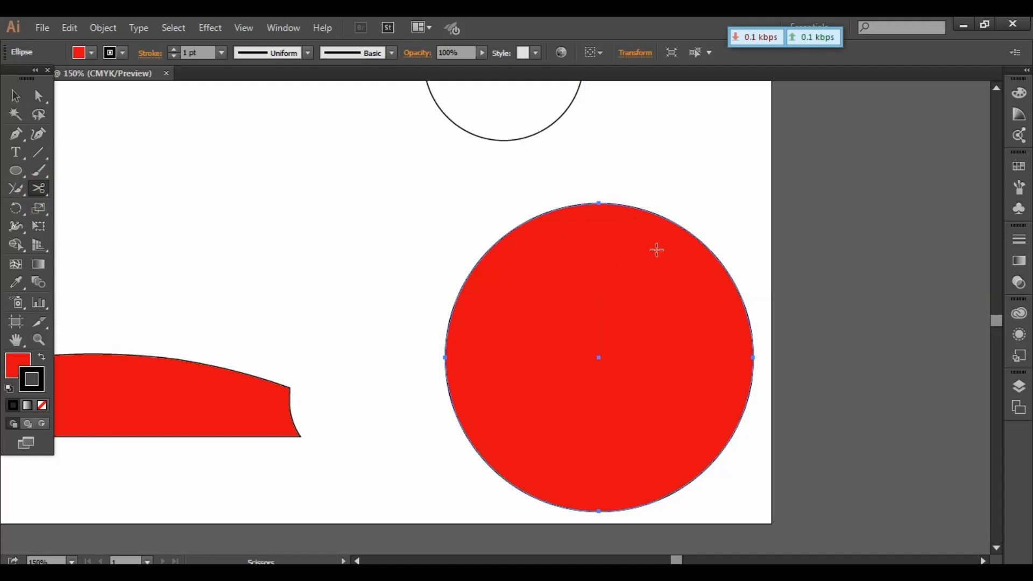
click(599, 204)
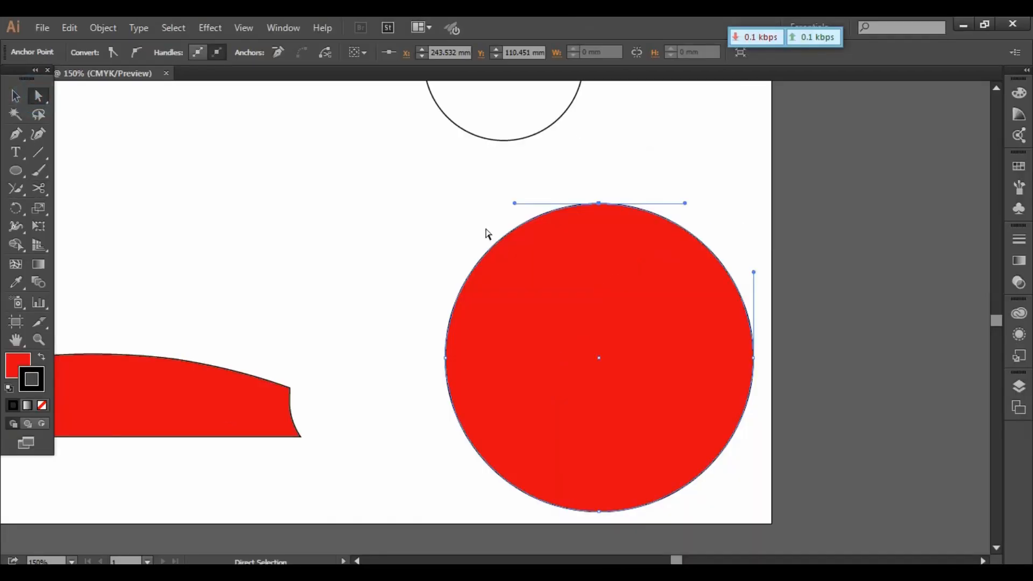
- Pull the two cut ends at the top of the circle inward separately, and undo these moves
drag(599, 203, 618, 293)
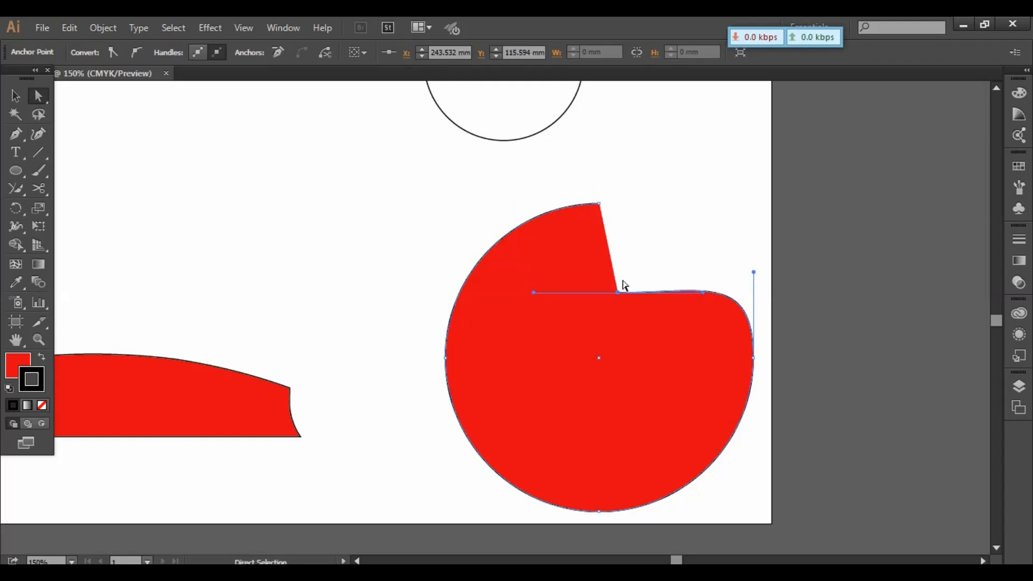
drag(598, 204, 574, 200)
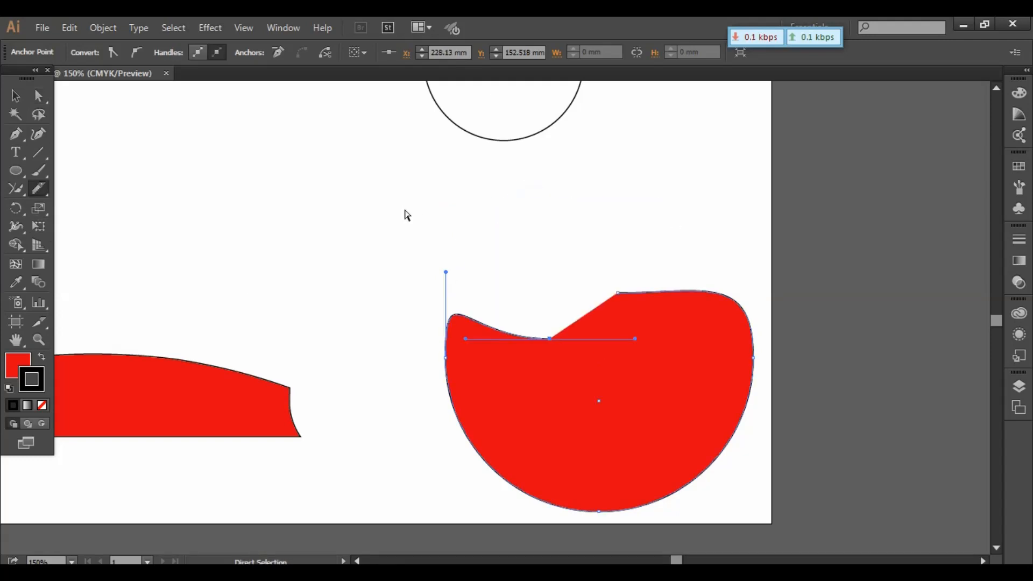
key(ctrl+z)
key(ctrl+z)
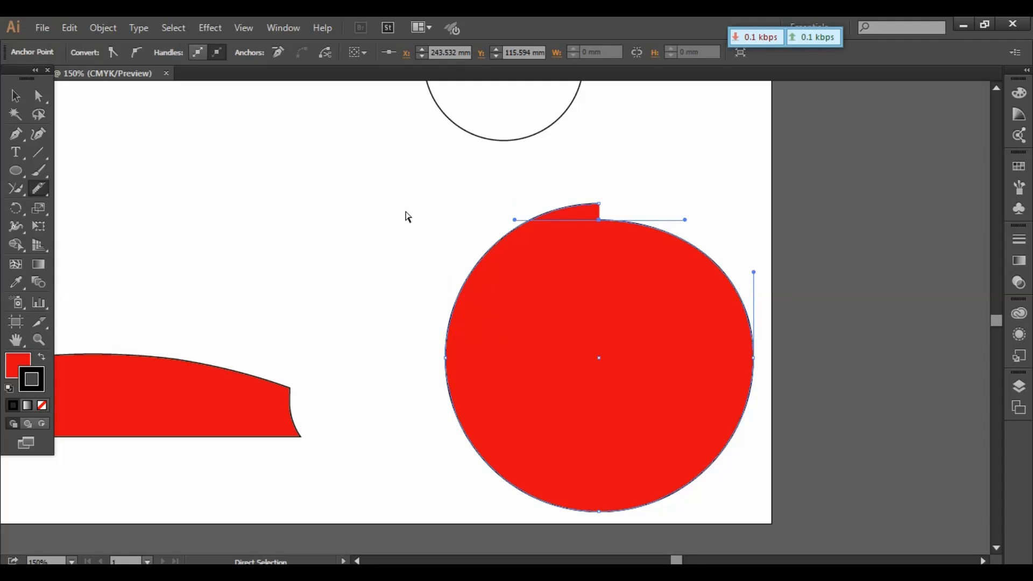
key(ctrl+z)
- Slice the red circle across its upper part with a straight Knife cut and deselect the resulting pieces
click(15, 95)
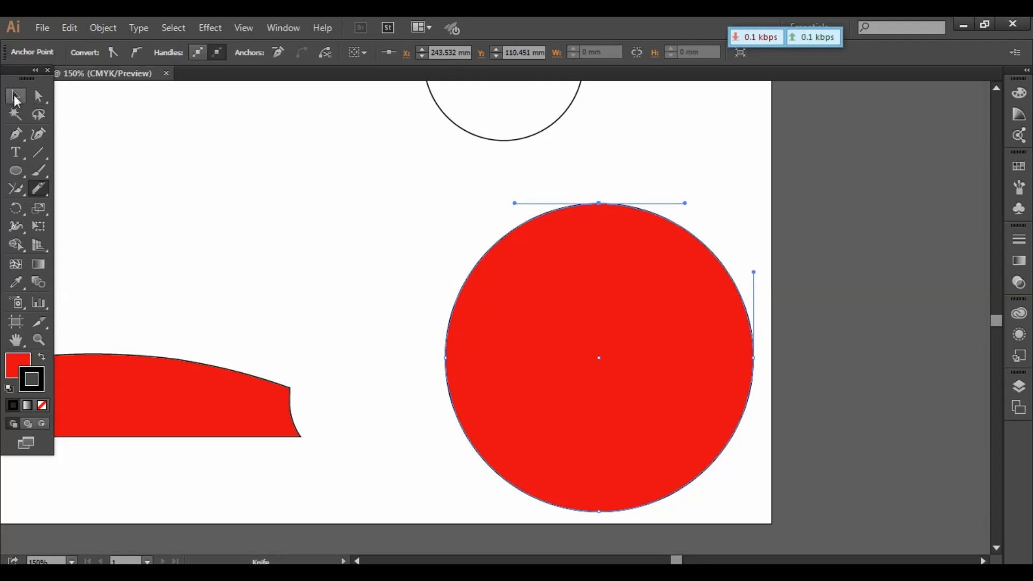
click(283, 206)
key(ctrl)
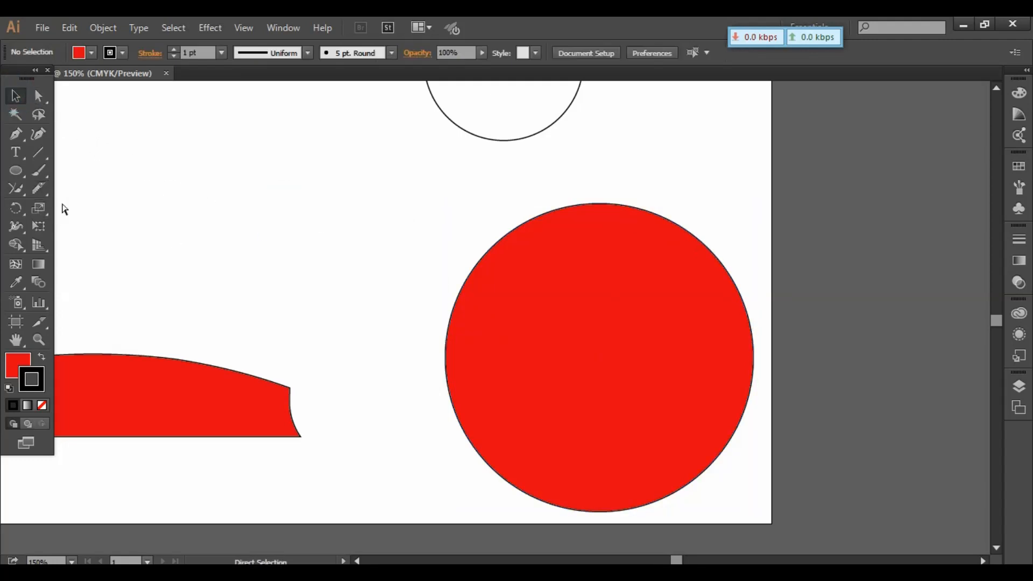
alt+click(35, 187)
alt+click(35, 187)
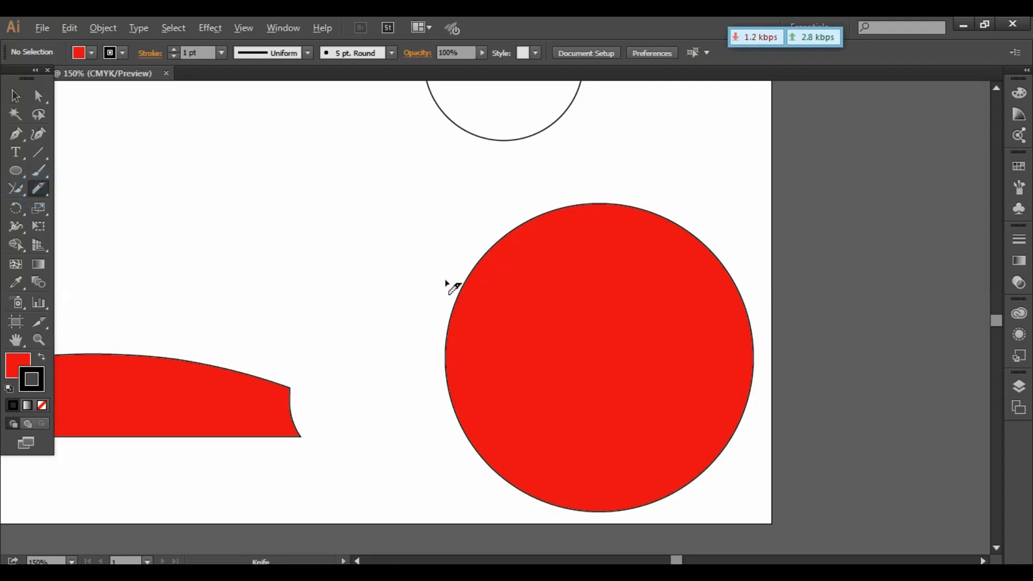
mouse_move(485, 278)
mouse_down()
mouse_move(701, 277)
mouse_move(741, 265)
mouse_up()
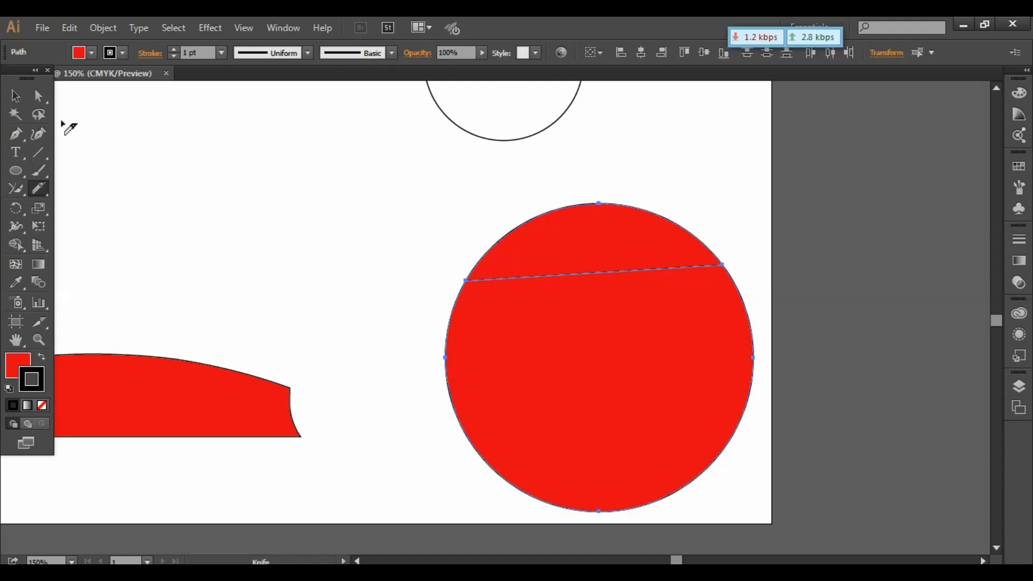
click(38, 96)
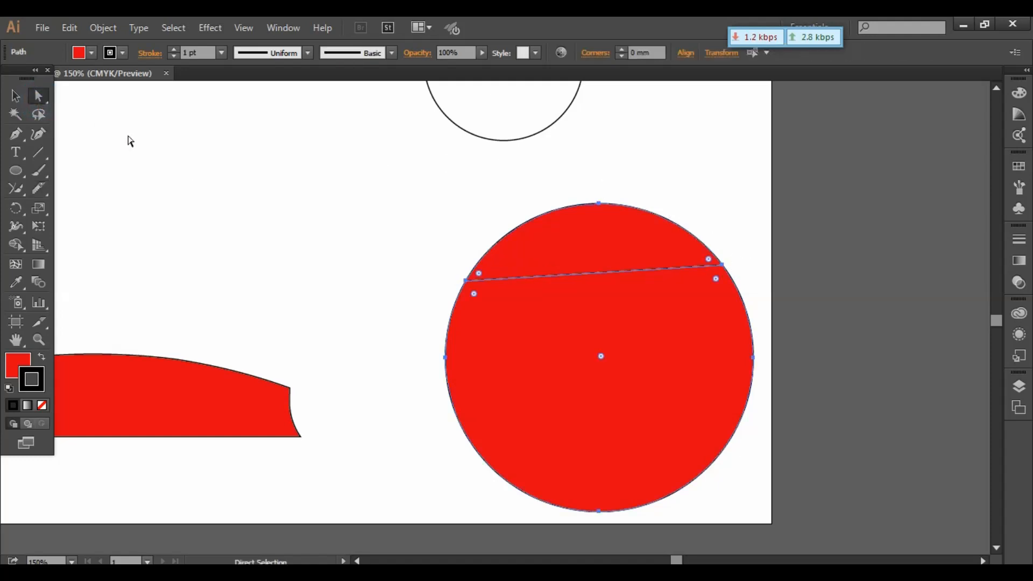
click(215, 197)
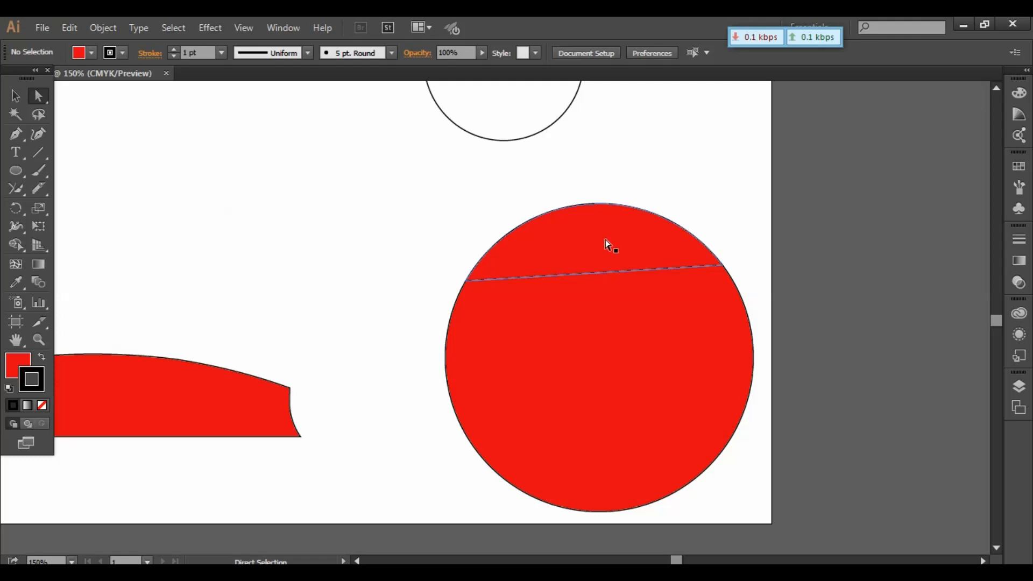
- Move the circle's cut-off upper segment away to the left, and slice the remaining lower piece roughly vertically through its middle with the Knife
drag(605, 240, 339, 209)
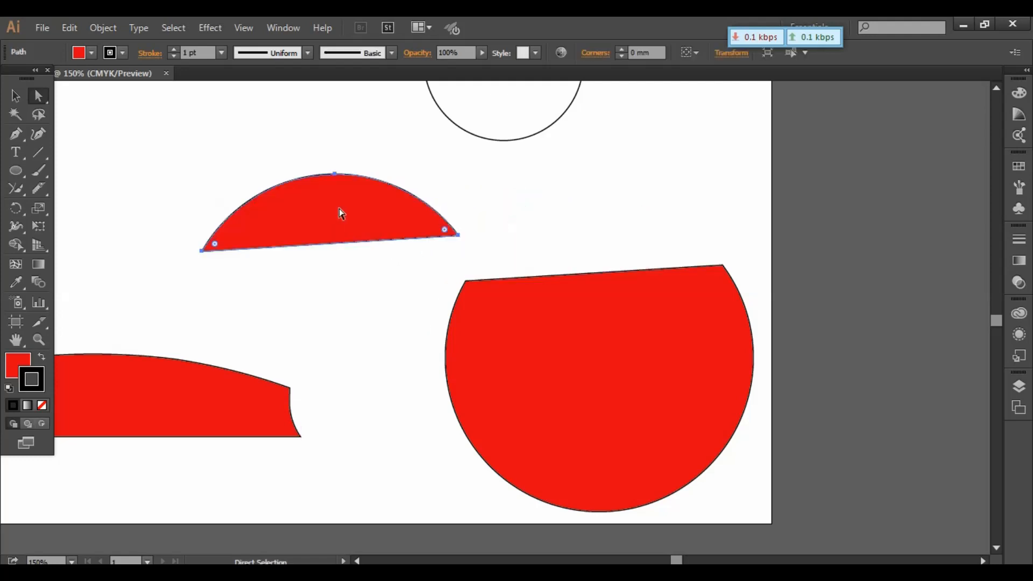
click(618, 274)
click(37, 189)
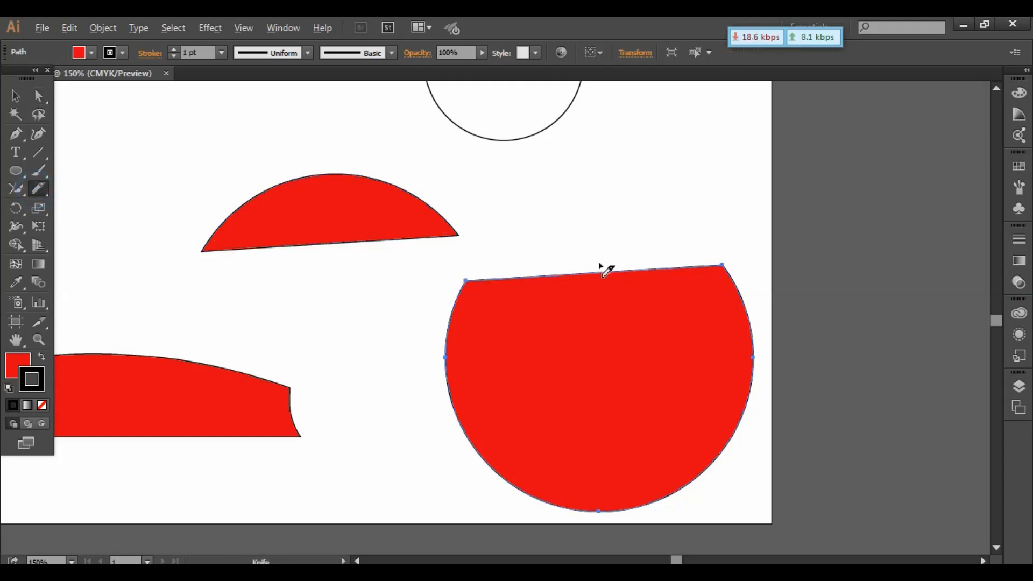
mouse_move(600, 267)
mouse_down()
mouse_move(622, 406)
mouse_move(618, 519)
mouse_up()
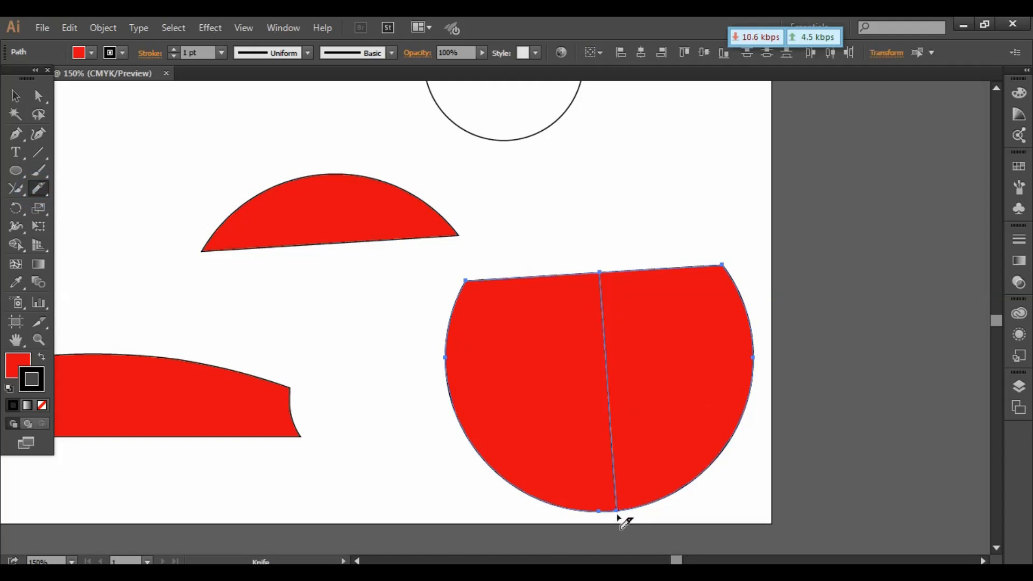
- Deselect the sliced pieces and move the right half of the lower piece up and to the right, apart from the left half
click(38, 96)
click(550, 203)
drag(671, 313, 706, 280)
click(38, 98)
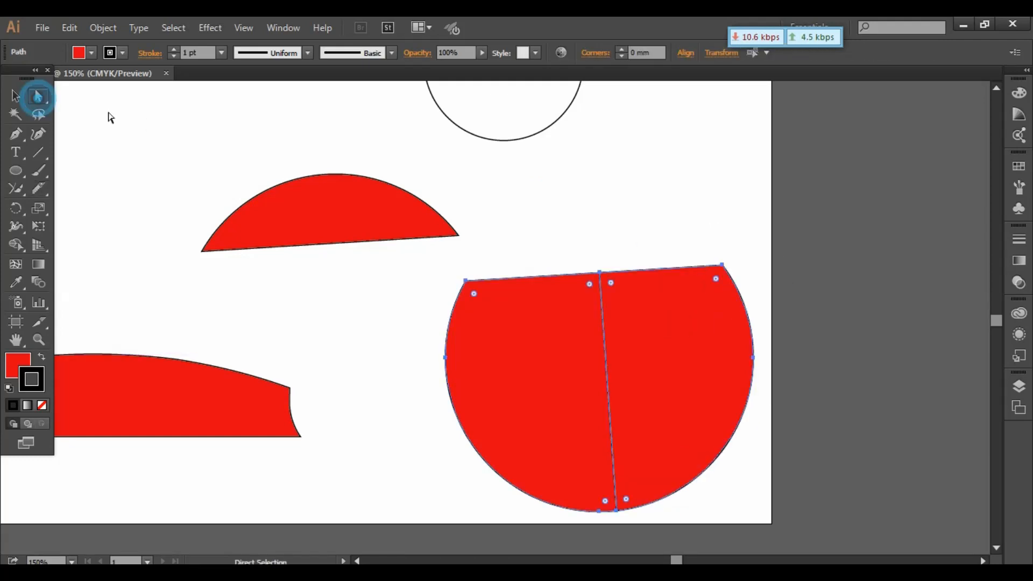
click(549, 202)
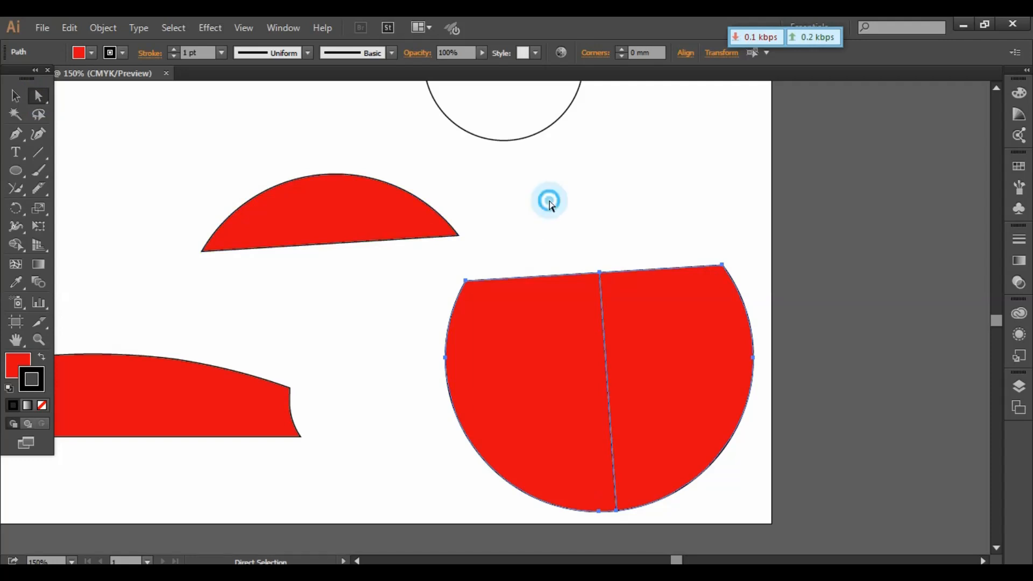
click(570, 222)
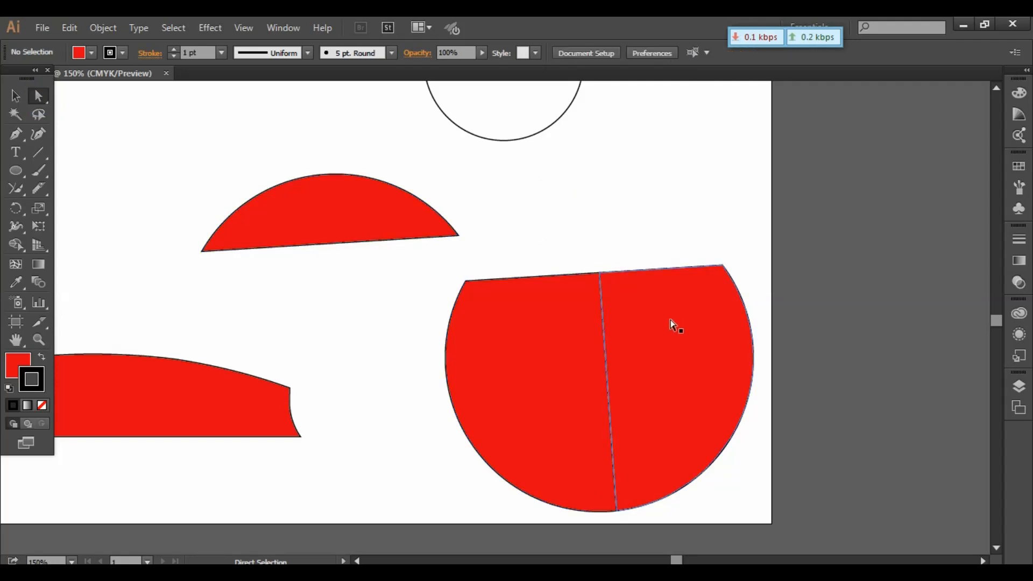
drag(673, 320, 705, 279)
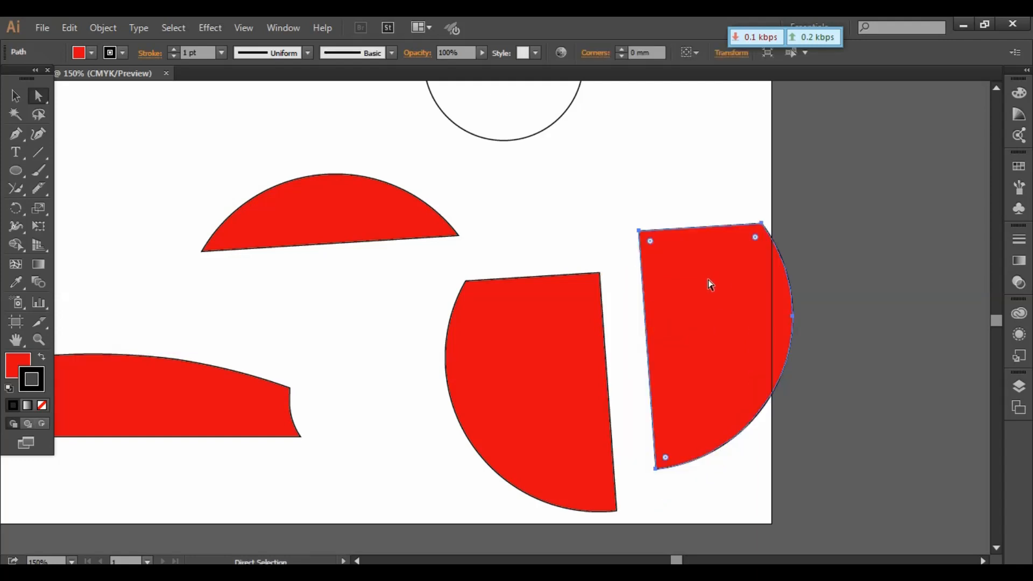